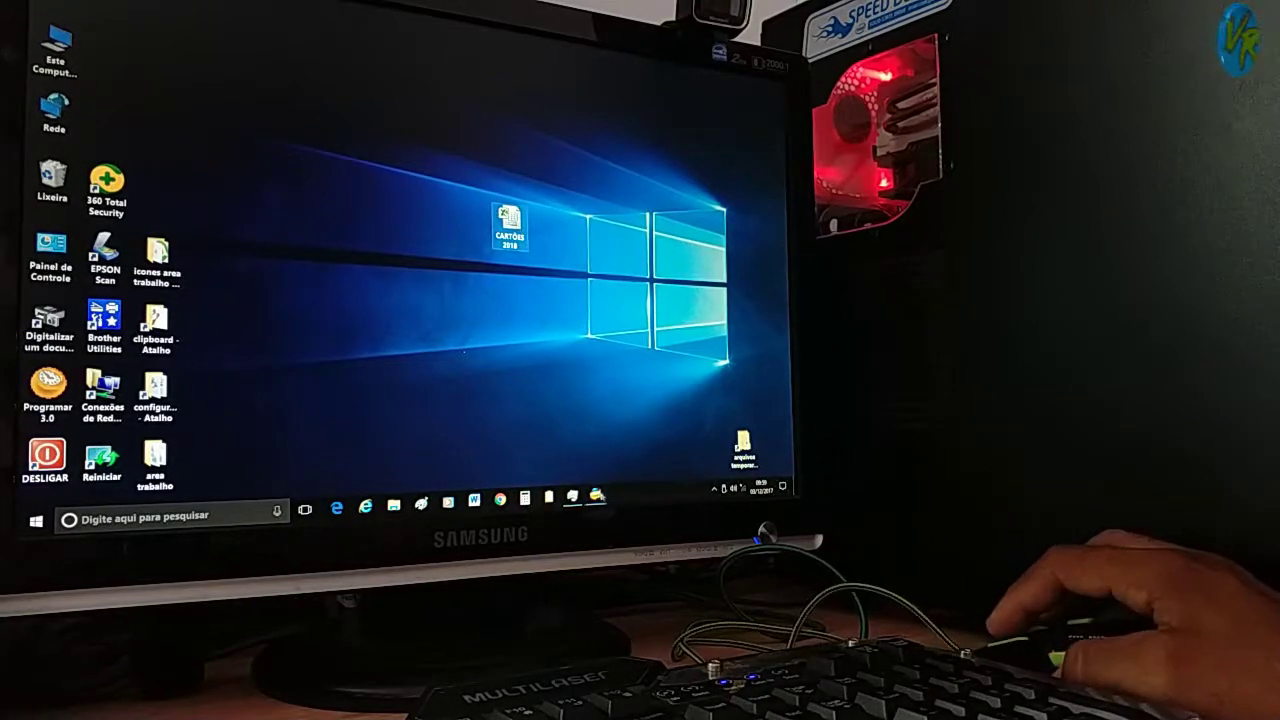
Start a Screen Recording Suite capture, dismiss its error message, and open the CARTÕES 2018 workbook
{"action": "left_click", "coordinate": [597, 495]}
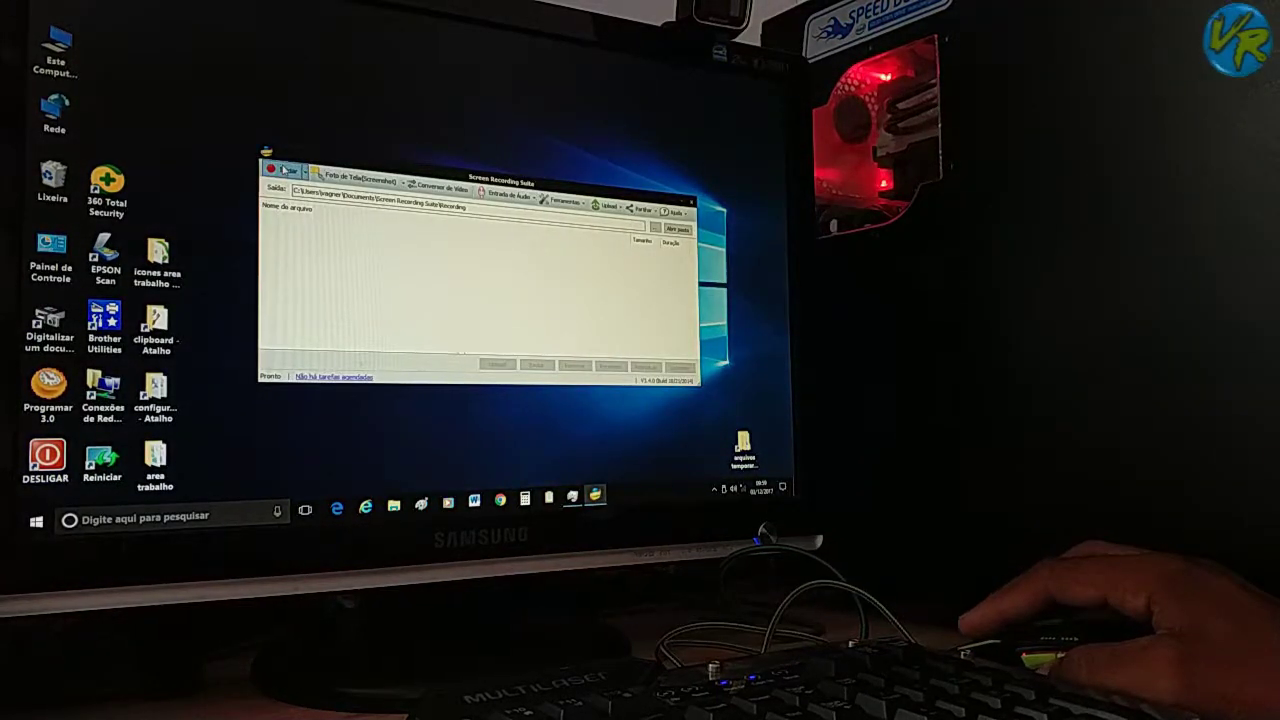
{"action": "left_click", "coordinate": [284, 169]}
{"action": "left_click", "coordinate": [555, 314]}
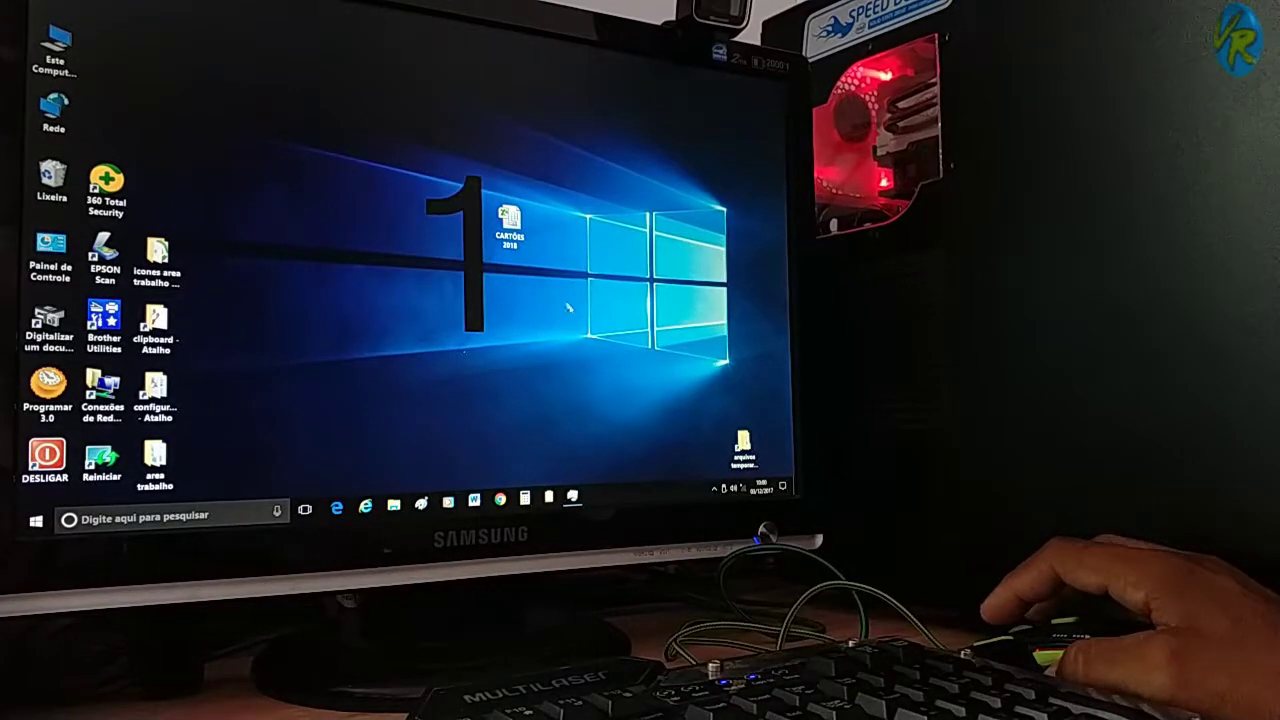
{"action": "left_click", "coordinate": [562, 291]}
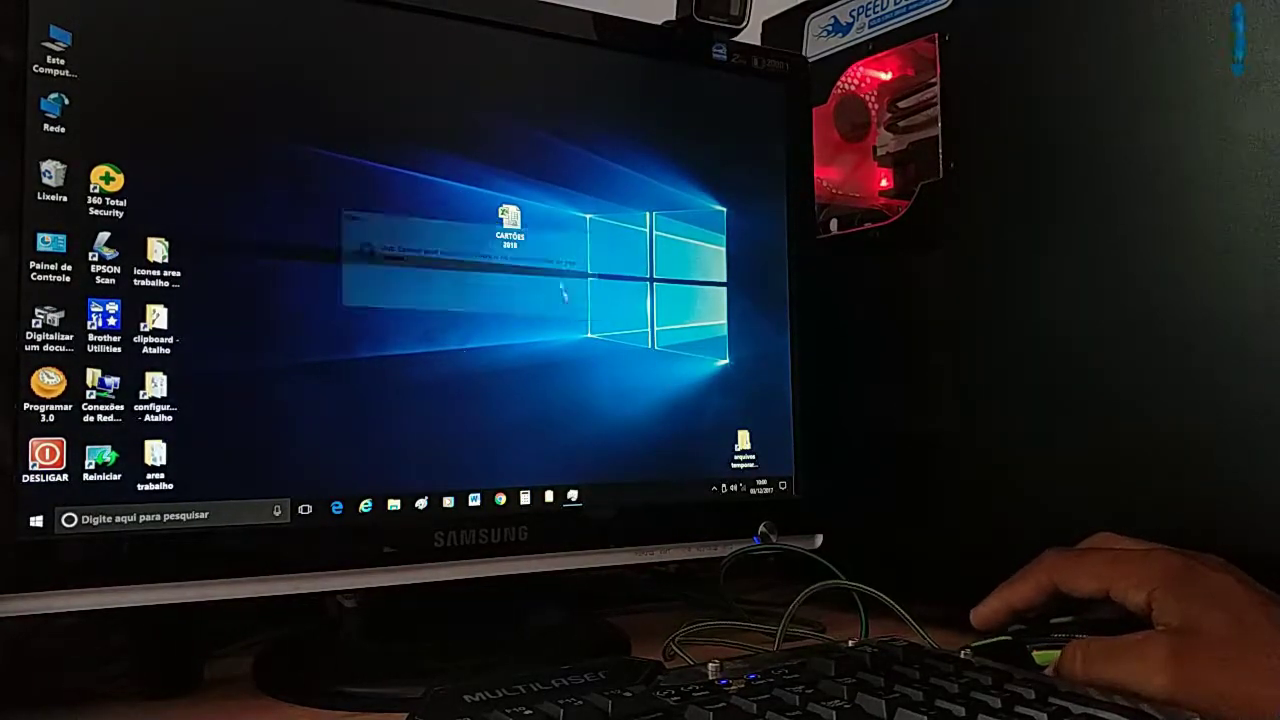
{"action": "double_click", "coordinate": [510, 222]}
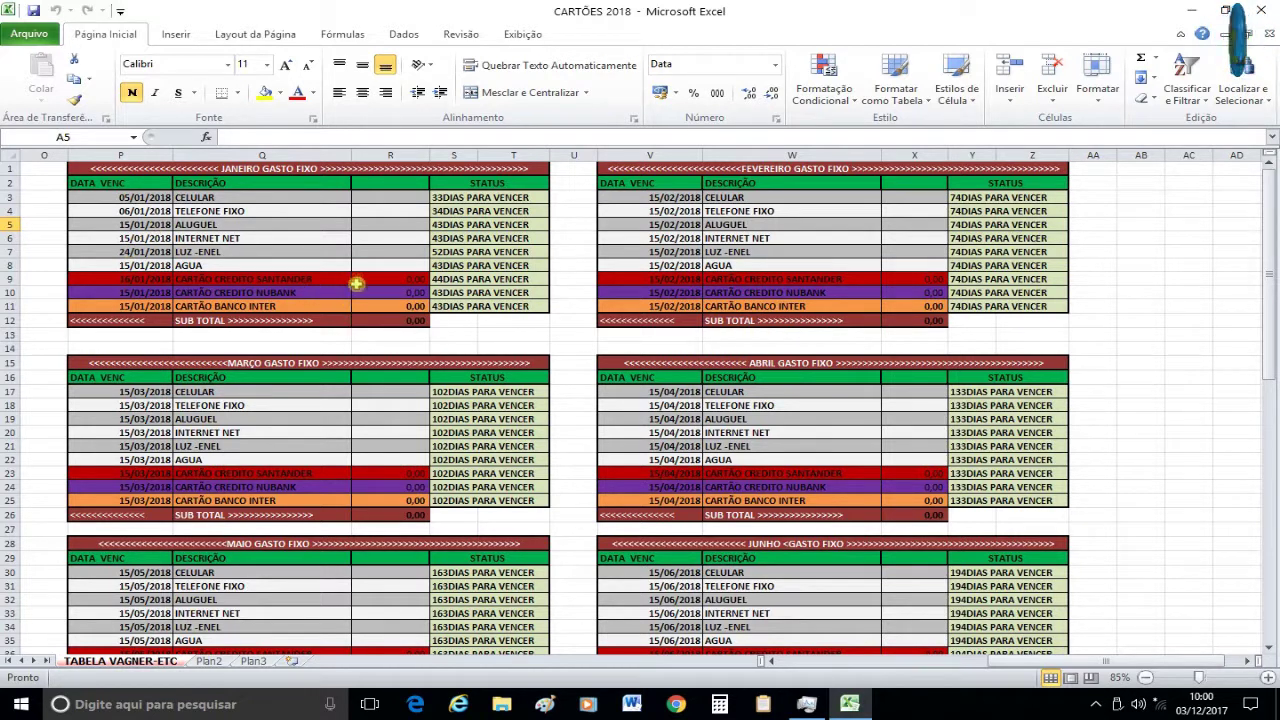
Scroll left to columns A–D to show the Nubank and Santander Free card tables
{"action": "left_click_drag", "start_coordinate": [1112, 662], "coordinate": [923, 669]}
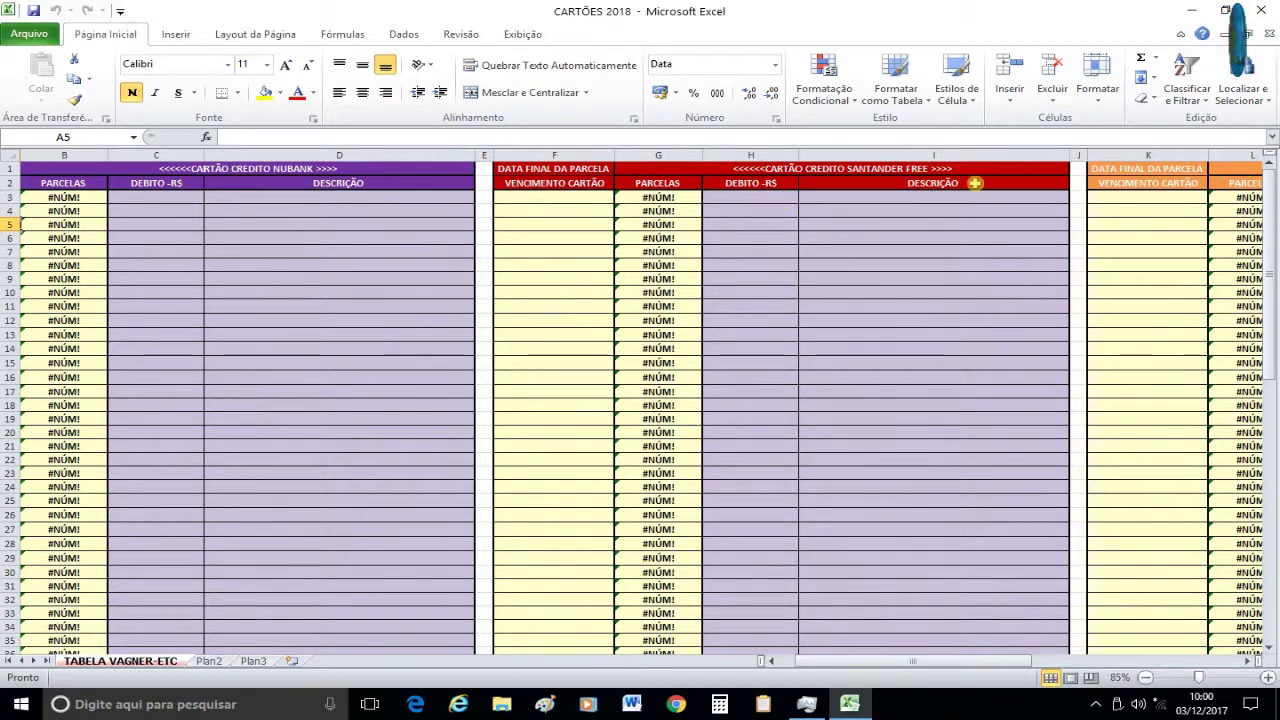
{"action": "left_click_drag", "start_coordinate": [945, 662], "coordinate": [915, 660]}
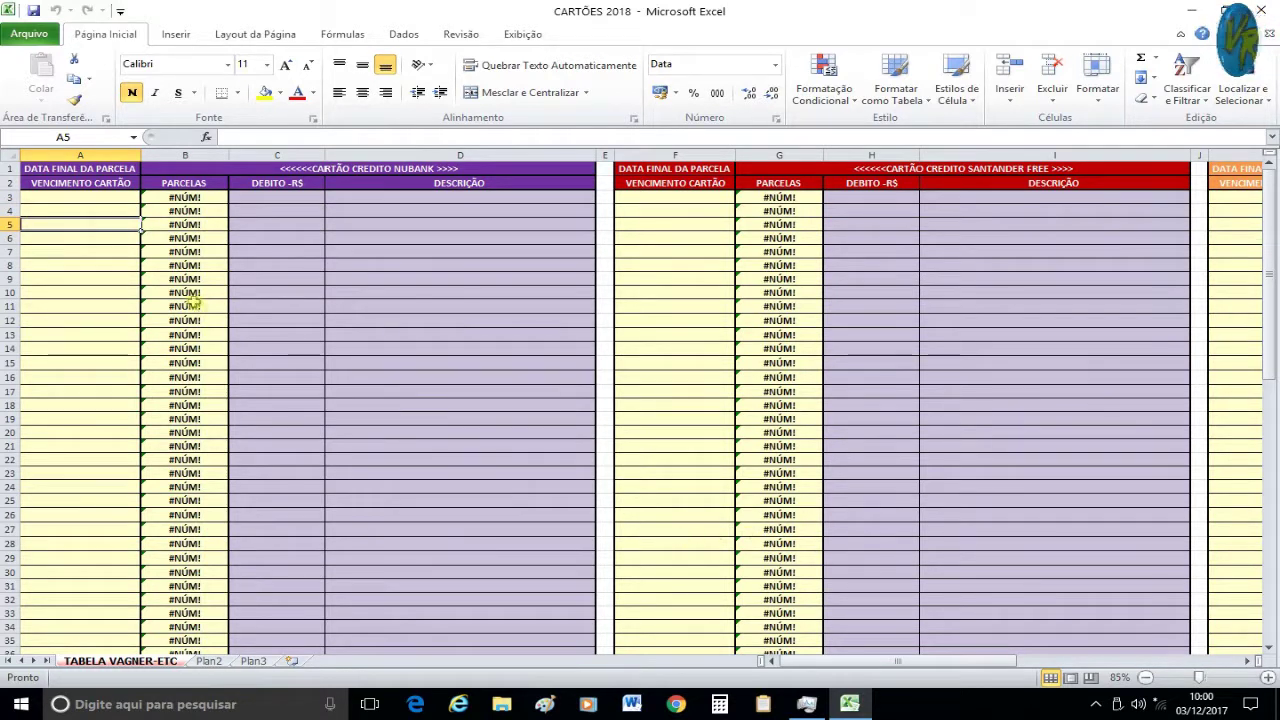
{"action": "scroll", "coordinate": [423, 343], "scroll_direction": "down", "scroll_amount": 4}
{"action": "scroll", "coordinate": [508, 400], "scroll_direction": "down", "scroll_amount": 6}
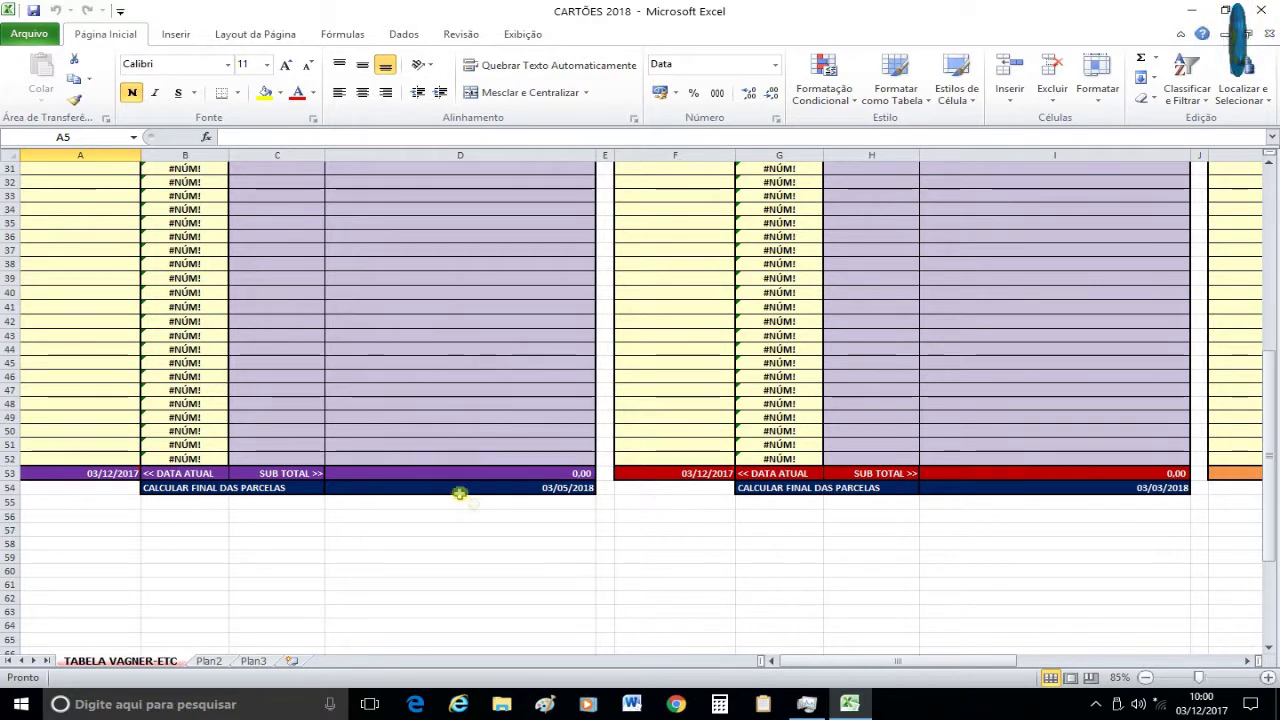
{"action": "scroll", "coordinate": [531, 438], "scroll_direction": "up", "scroll_amount": 4}
{"action": "scroll", "coordinate": [400, 410], "scroll_direction": "up", "scroll_amount": 1}
{"action": "scroll", "coordinate": [470, 418], "scroll_direction": "down", "scroll_amount": 5}
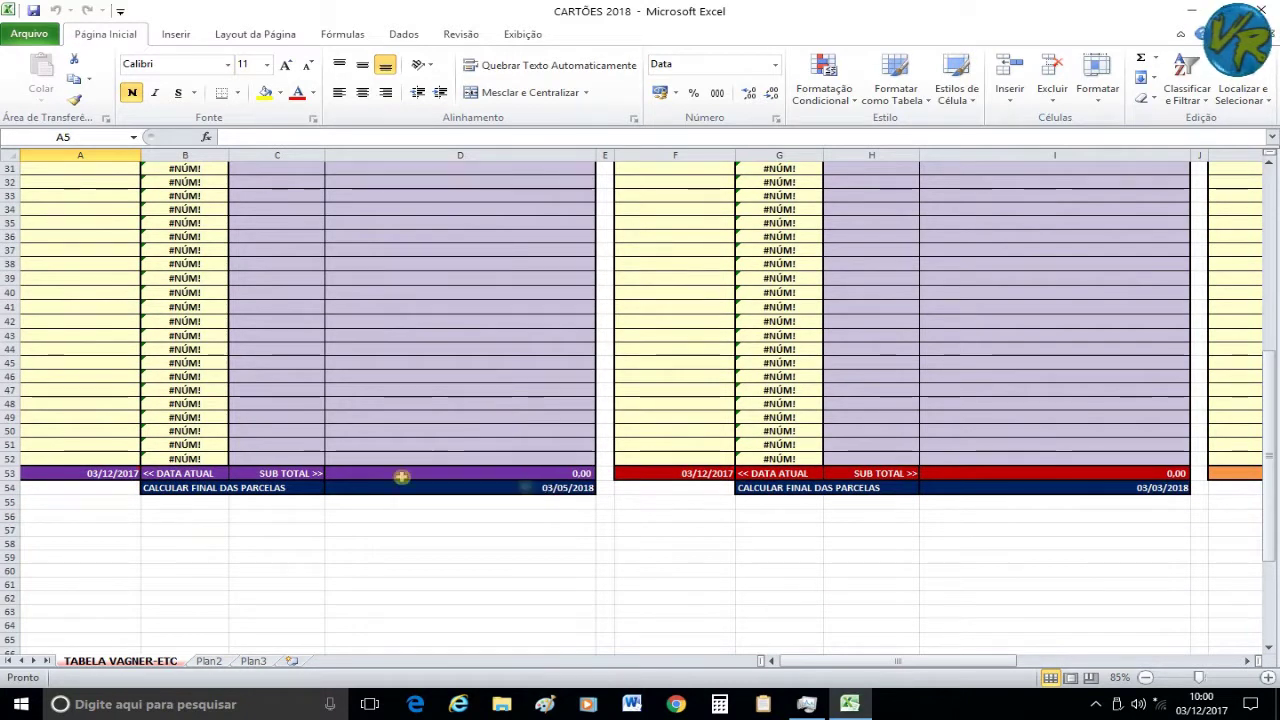
{"action": "scroll", "coordinate": [486, 443], "scroll_direction": "up", "scroll_amount": 5}
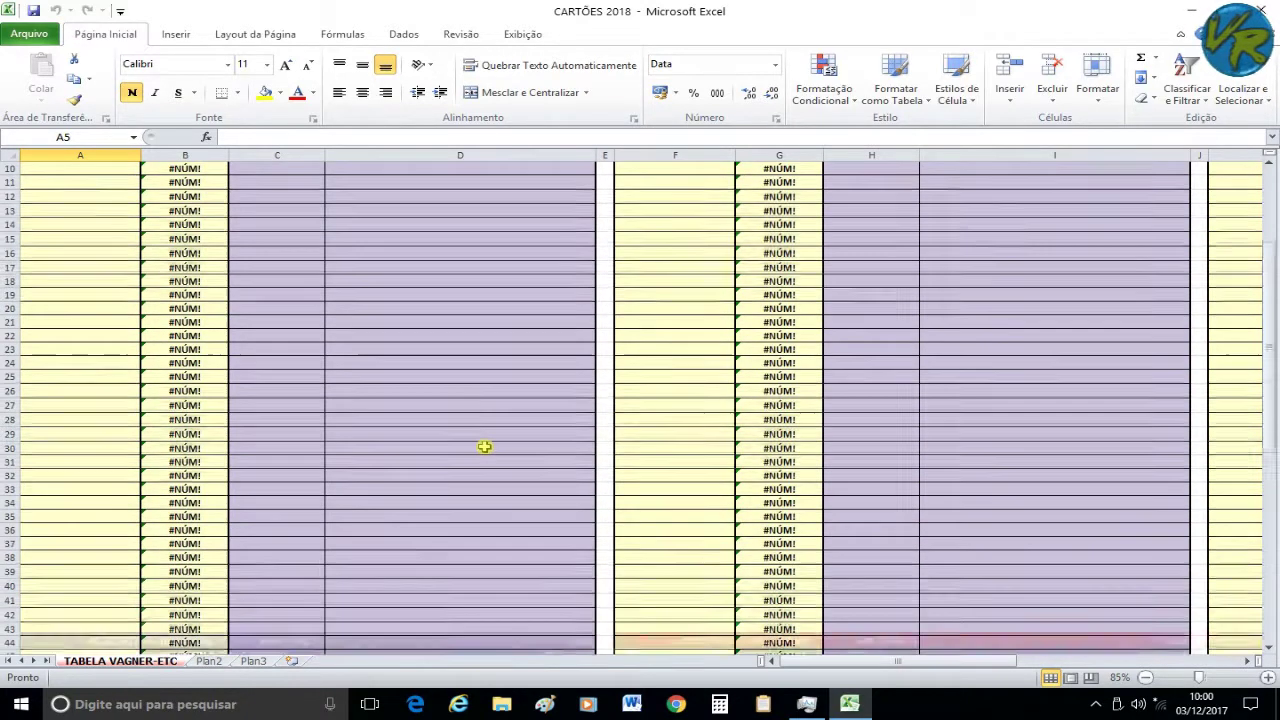
{"action": "scroll", "coordinate": [351, 429], "scroll_direction": "up", "scroll_amount": 5}
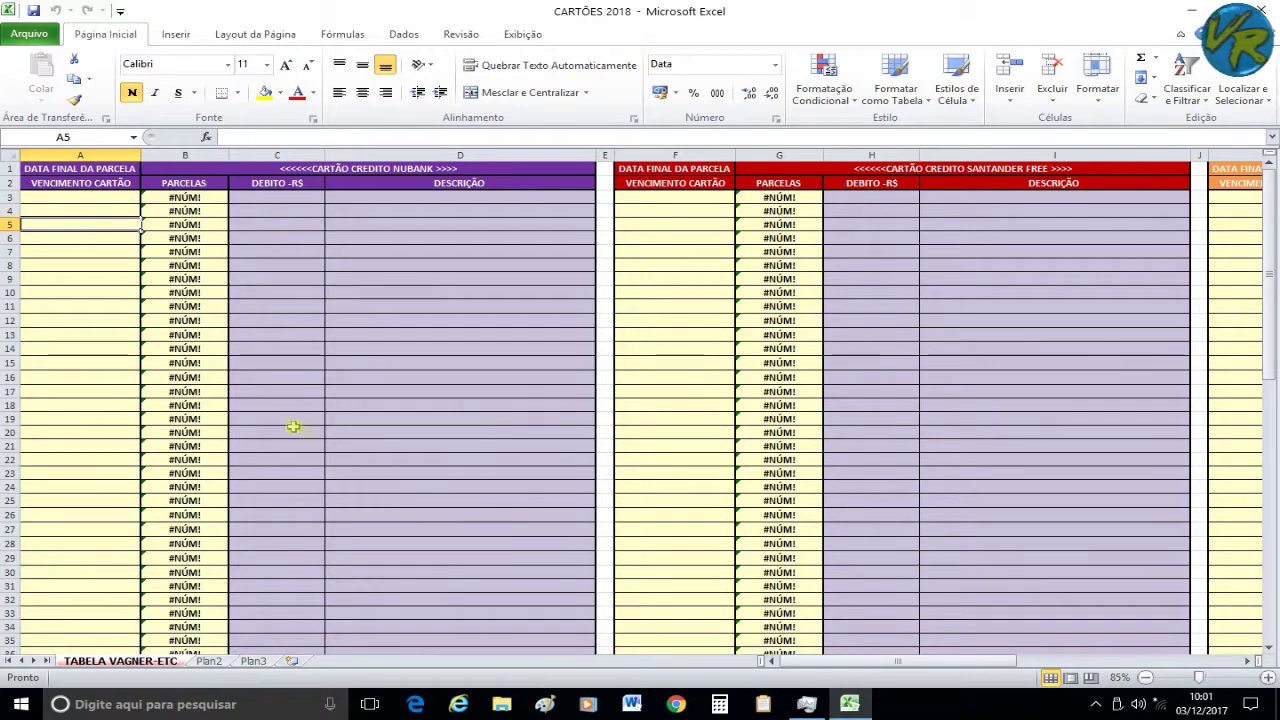
{"action": "scroll", "coordinate": [894, 457], "scroll_direction": "down", "scroll_amount": 1}
{"action": "scroll", "coordinate": [894, 457], "scroll_direction": "up", "scroll_amount": 1}
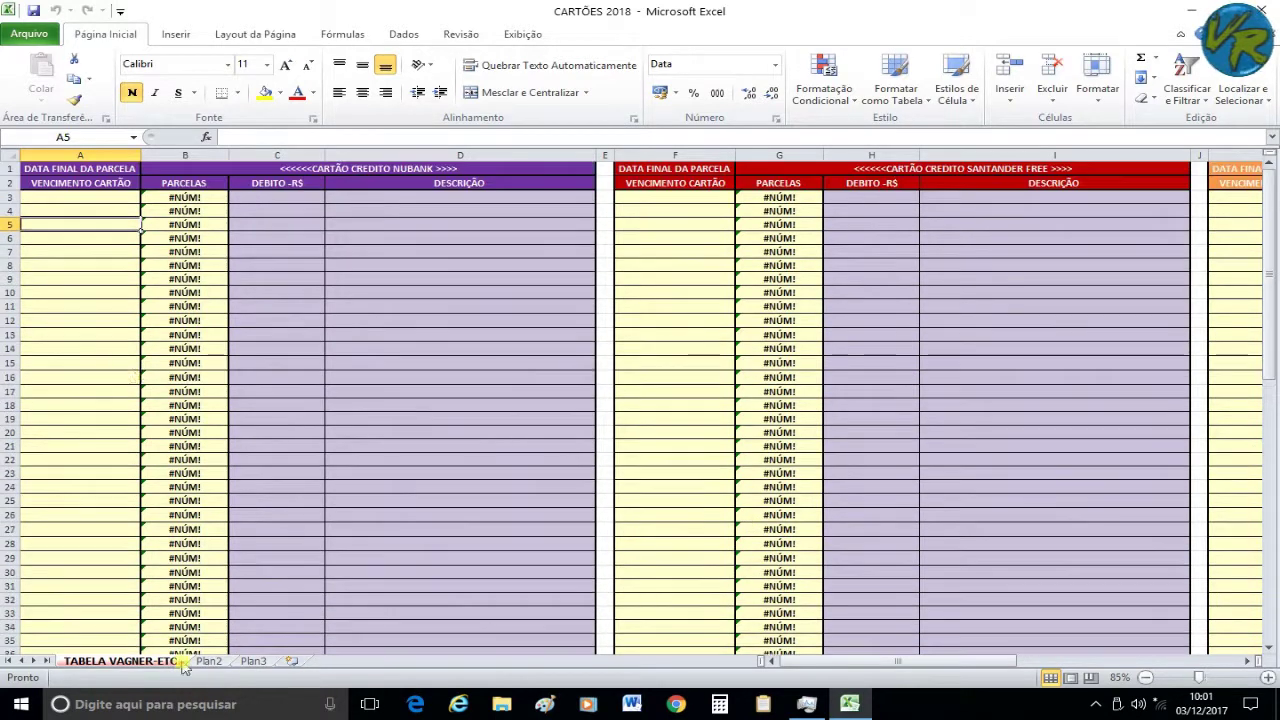
{"action": "left_click", "coordinate": [106, 199]}
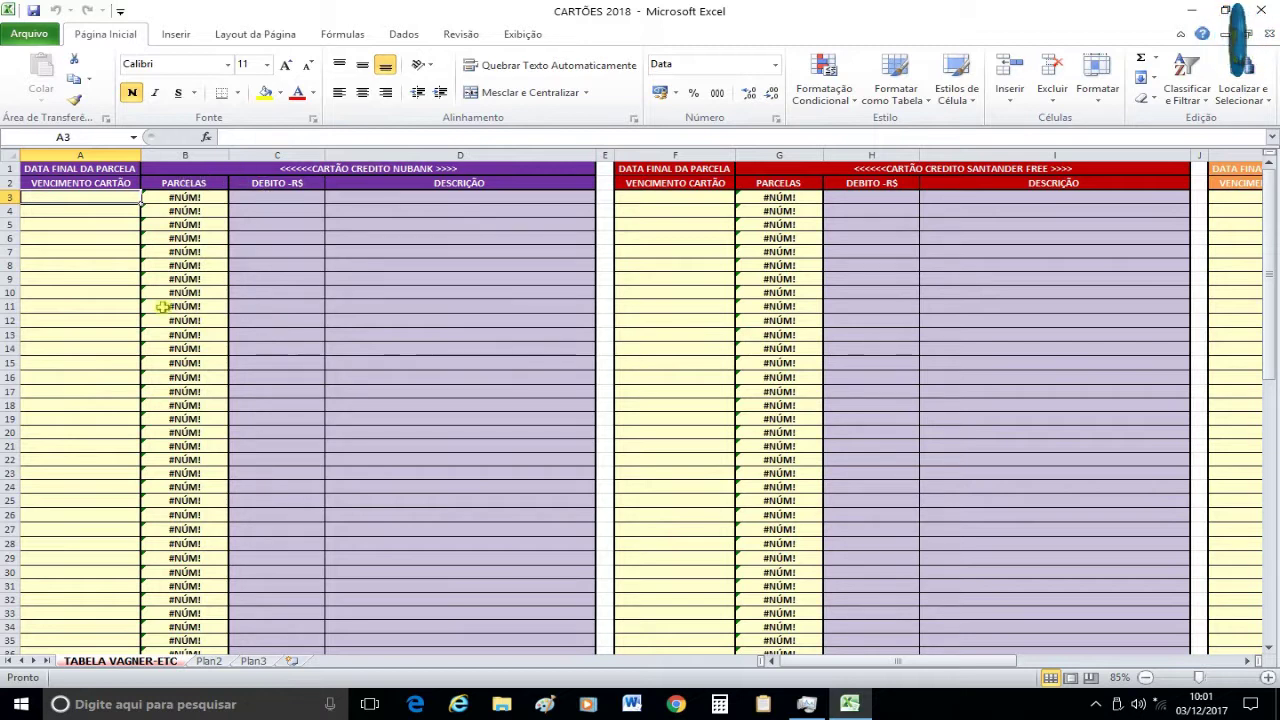
{"action": "scroll", "coordinate": [500, 351], "scroll_direction": "down", "scroll_amount": 3}
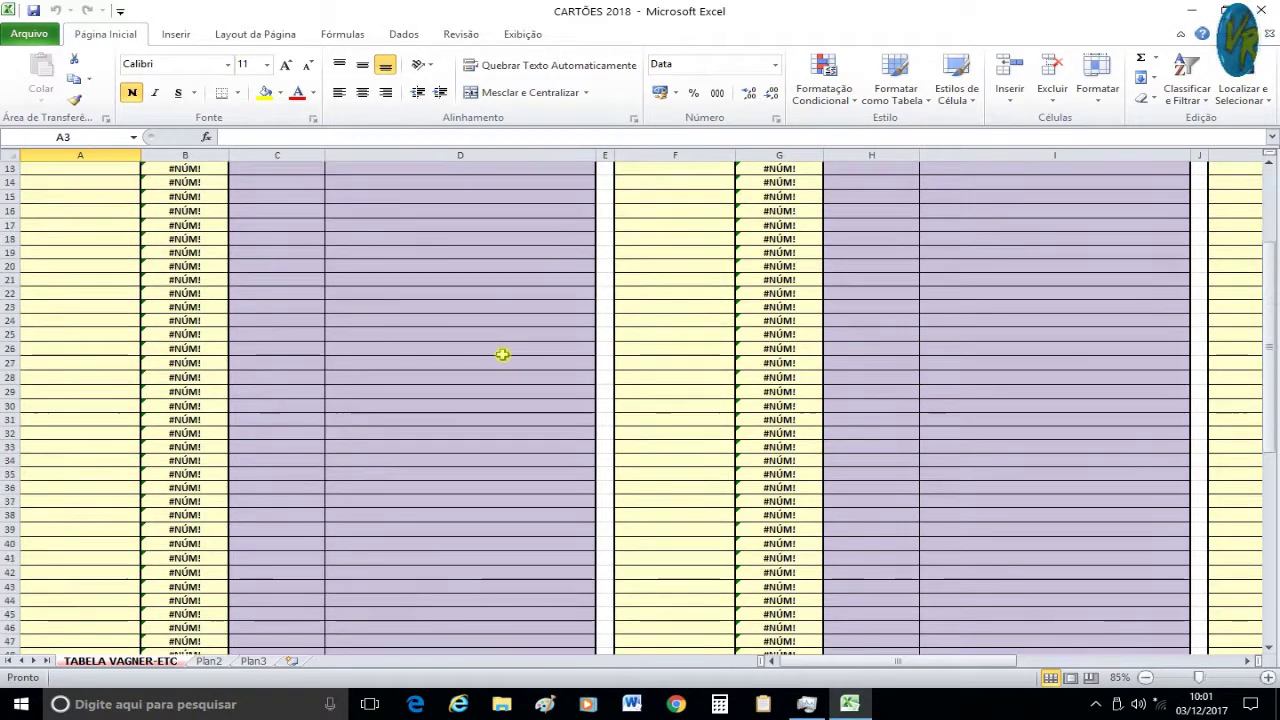
{"action": "scroll", "coordinate": [394, 491], "scroll_direction": "down", "scroll_amount": 4}
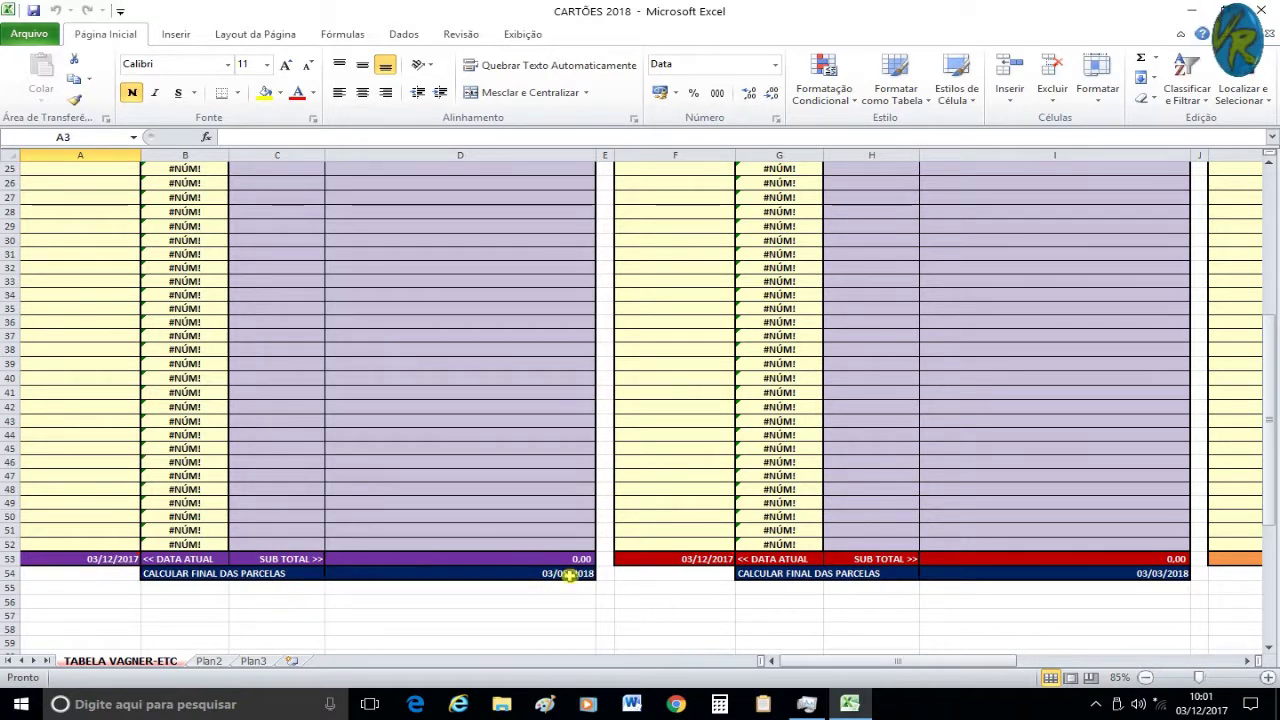
{"action": "scroll", "coordinate": [63, 457], "scroll_direction": "up", "scroll_amount": 2}
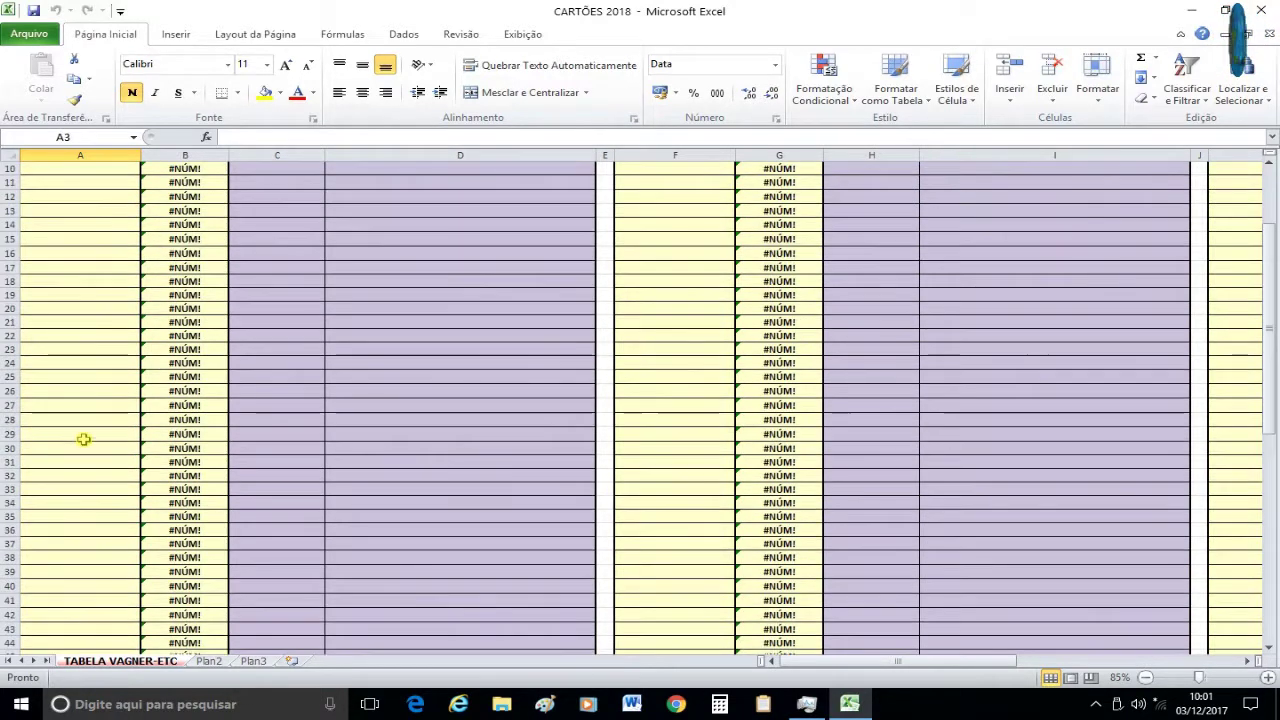
{"action": "scroll", "coordinate": [104, 390], "scroll_direction": "up", "scroll_amount": 2}
{"action": "scroll", "coordinate": [114, 343], "scroll_direction": "up", "scroll_amount": 2}
{"action": "scroll", "coordinate": [517, 543], "scroll_direction": "down", "scroll_amount": 7}
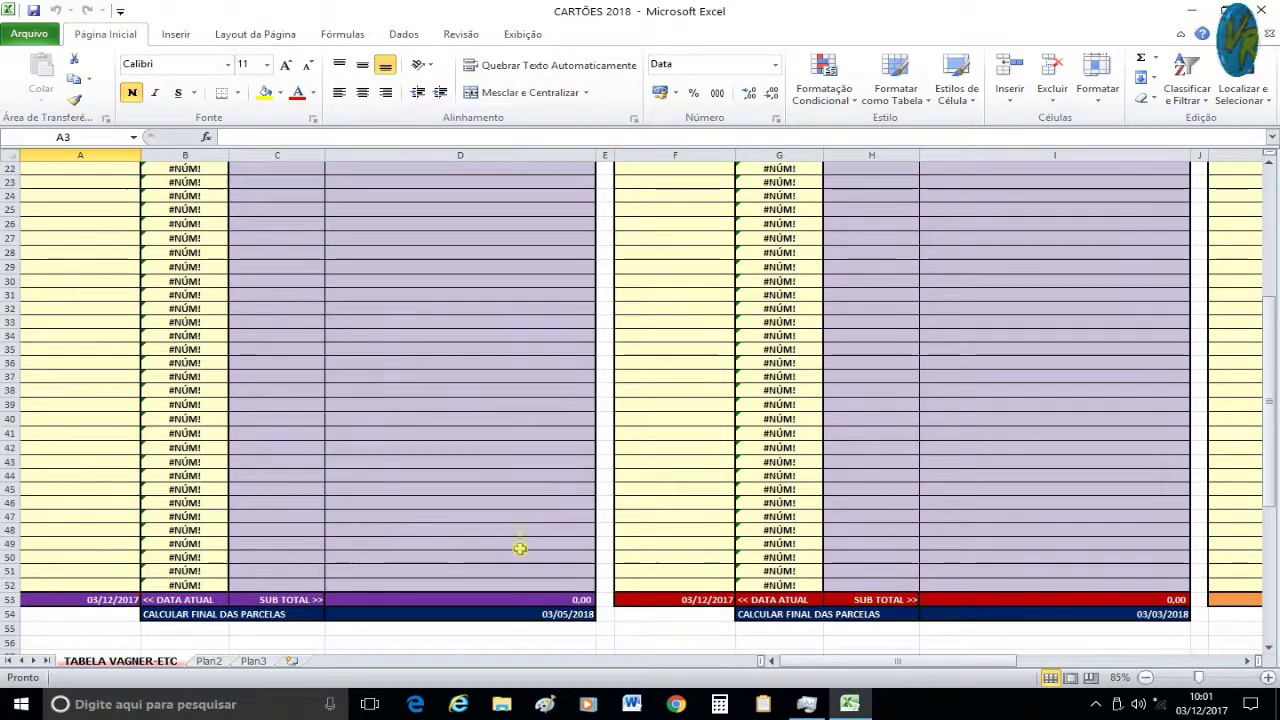
{"action": "left_click", "coordinate": [566, 531]}
{"action": "double_click", "coordinate": [556, 531]}
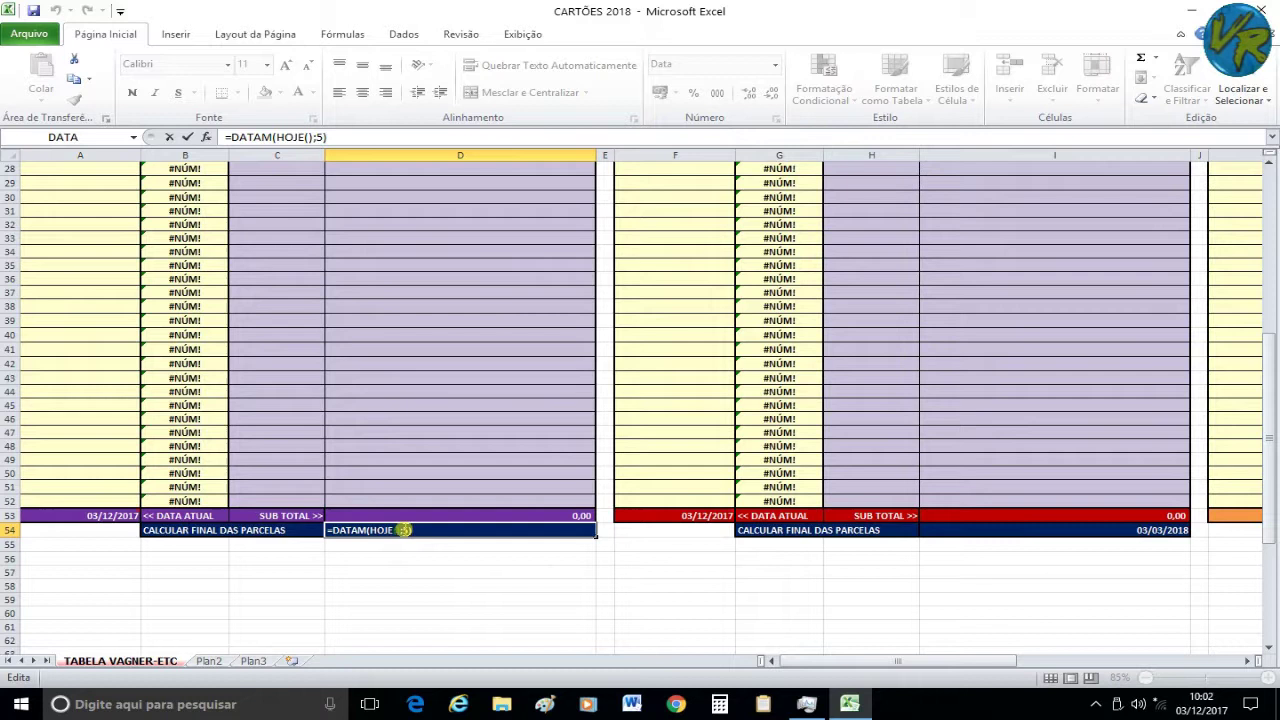
{"action": "left_click", "coordinate": [407, 530]}
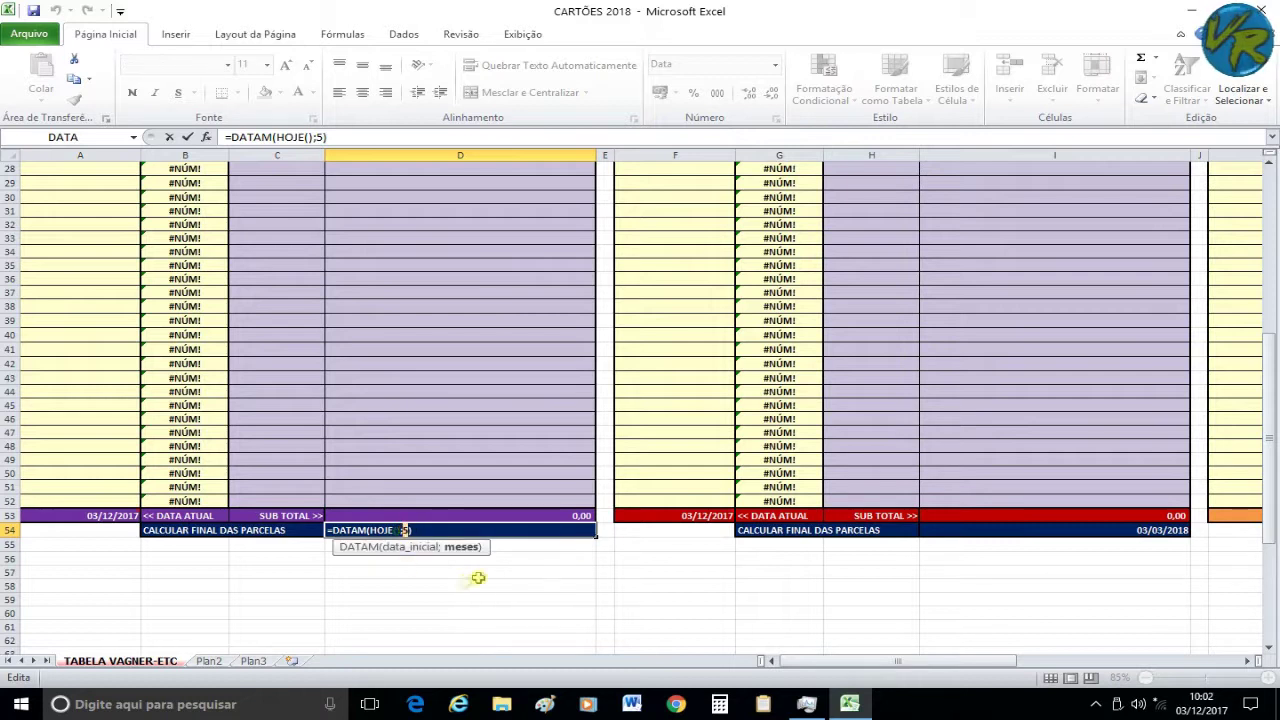
{"action": "key", "text": "Return"}
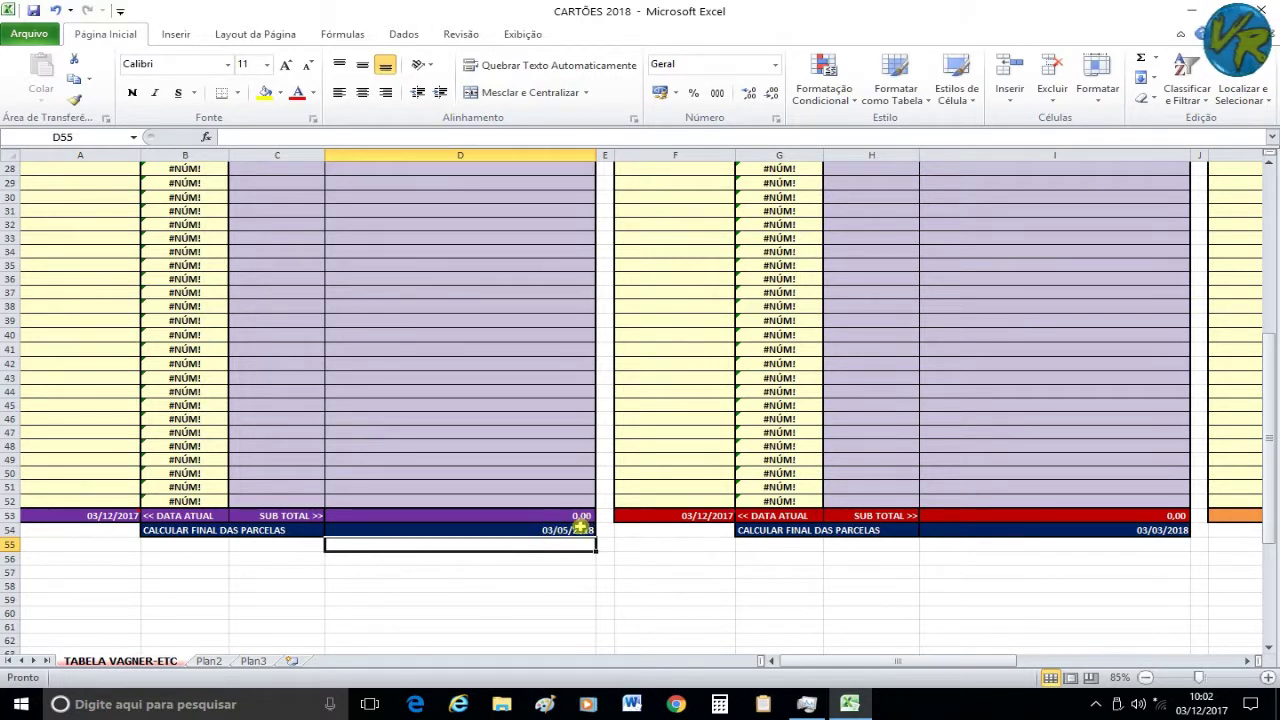
Enter due date 03/05/2018 in A3 and a 50,00 debit in C3 of the Nubank table
{"action": "scroll", "coordinate": [542, 529], "scroll_direction": "up", "scroll_amount": 2}
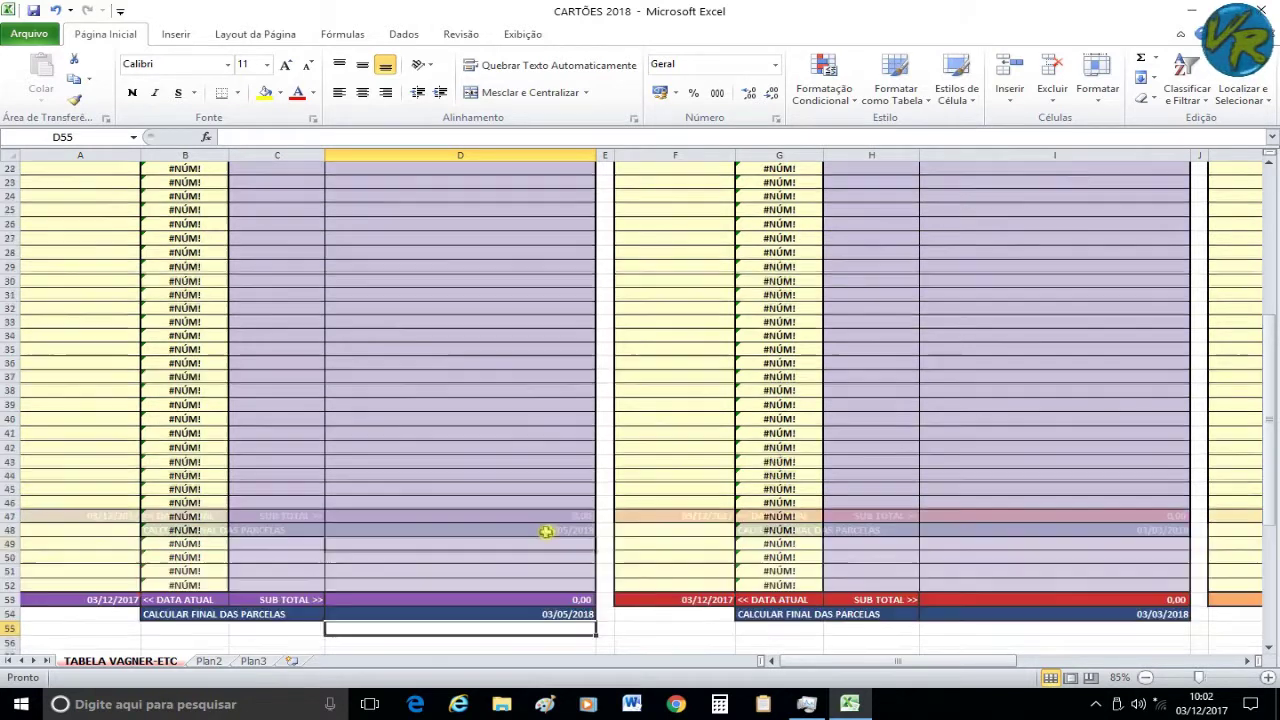
{"action": "scroll", "coordinate": [542, 529], "scroll_direction": "up", "scroll_amount": 7}
{"action": "left_click", "coordinate": [73, 199]}
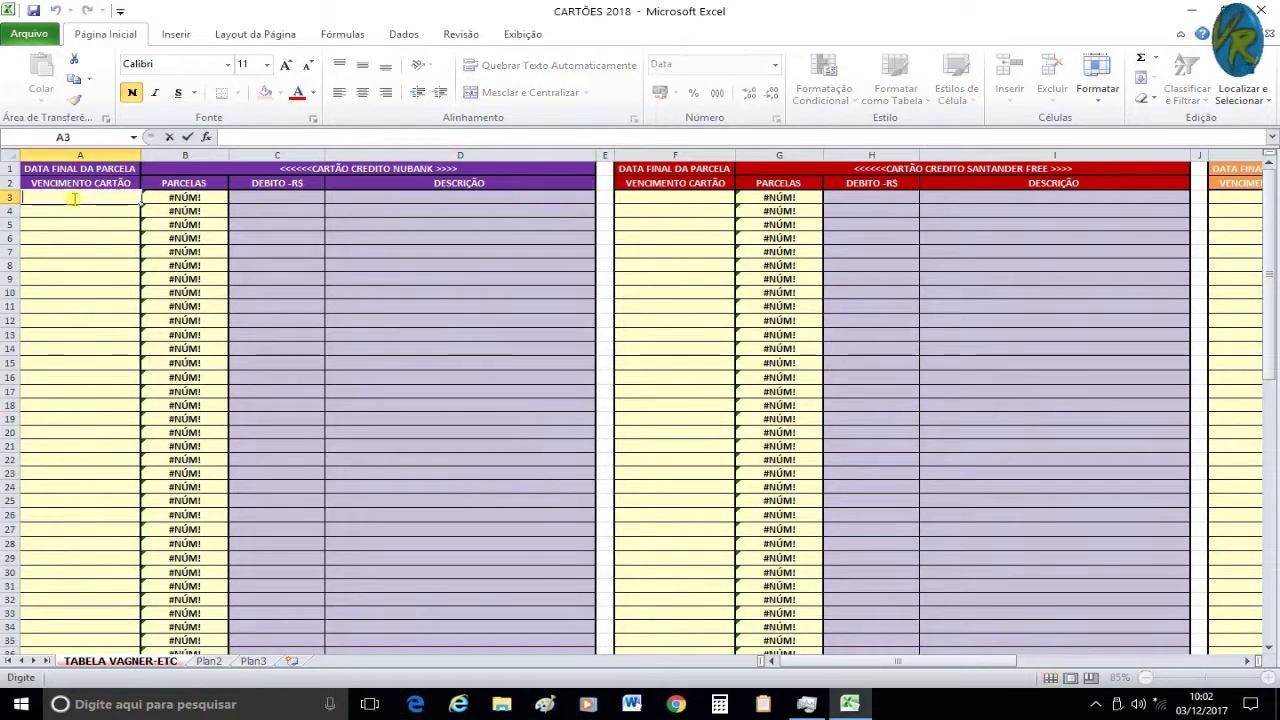
{"action": "type", "text": "3/5"}
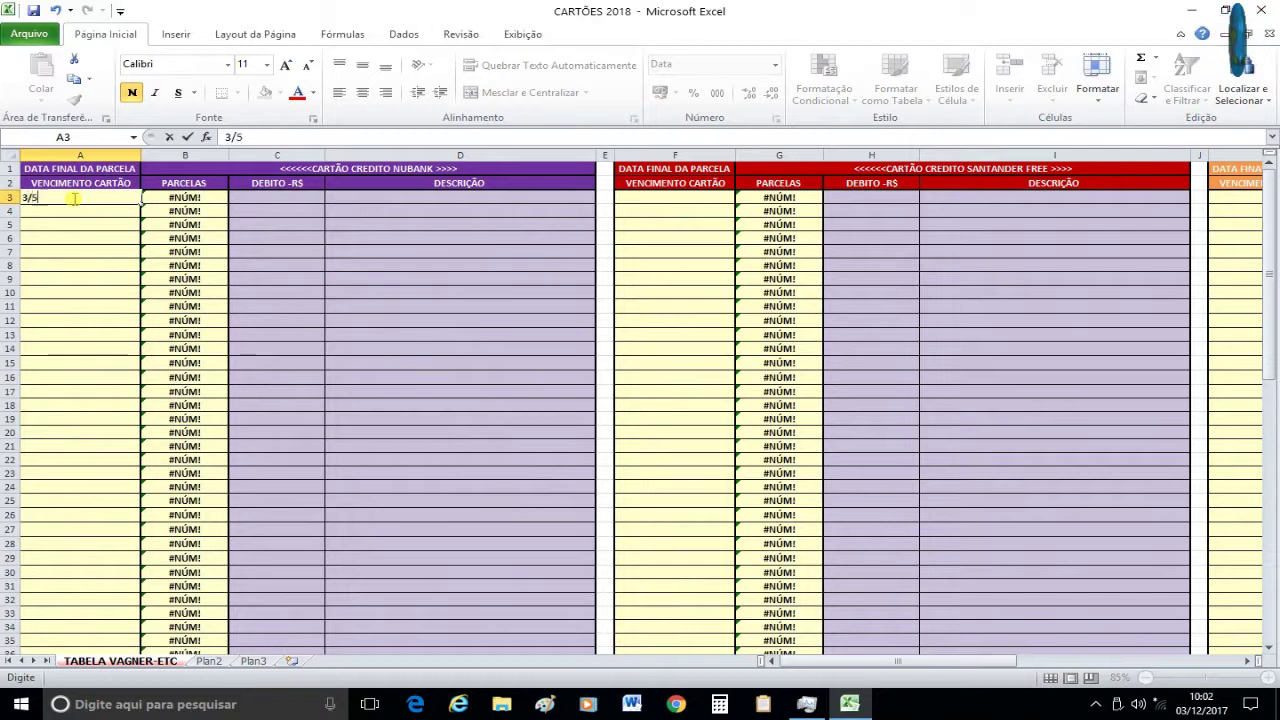
{"action": "type", "text": "2018"}
{"action": "key", "text": "Return"}
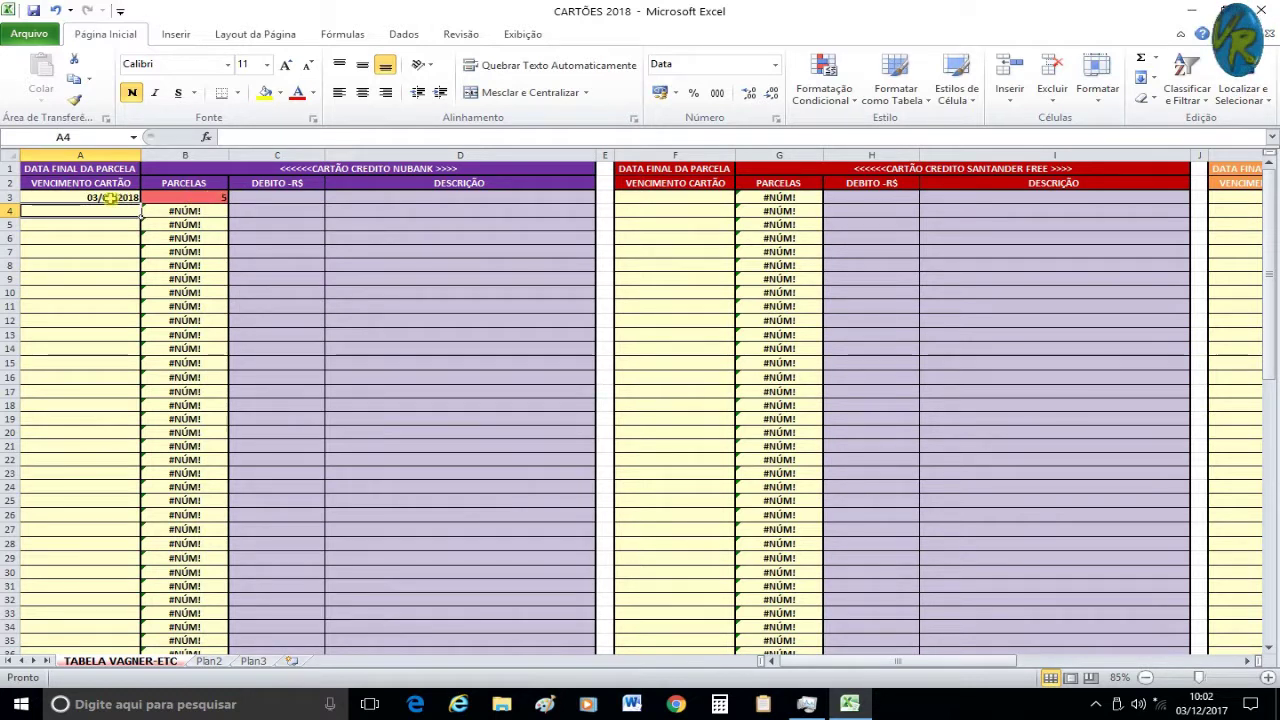
{"action": "double_click", "coordinate": [238, 197]}
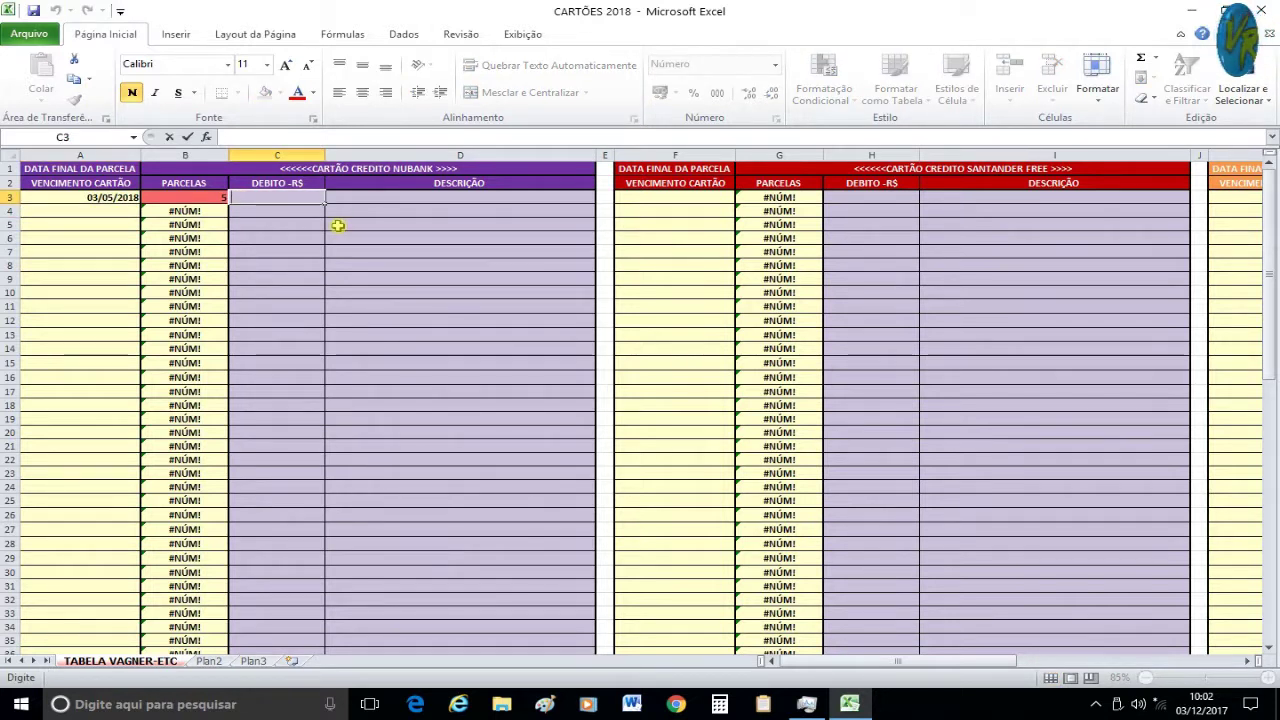
{"action": "type", "text": "50"}
{"action": "key", "text": "Return"}
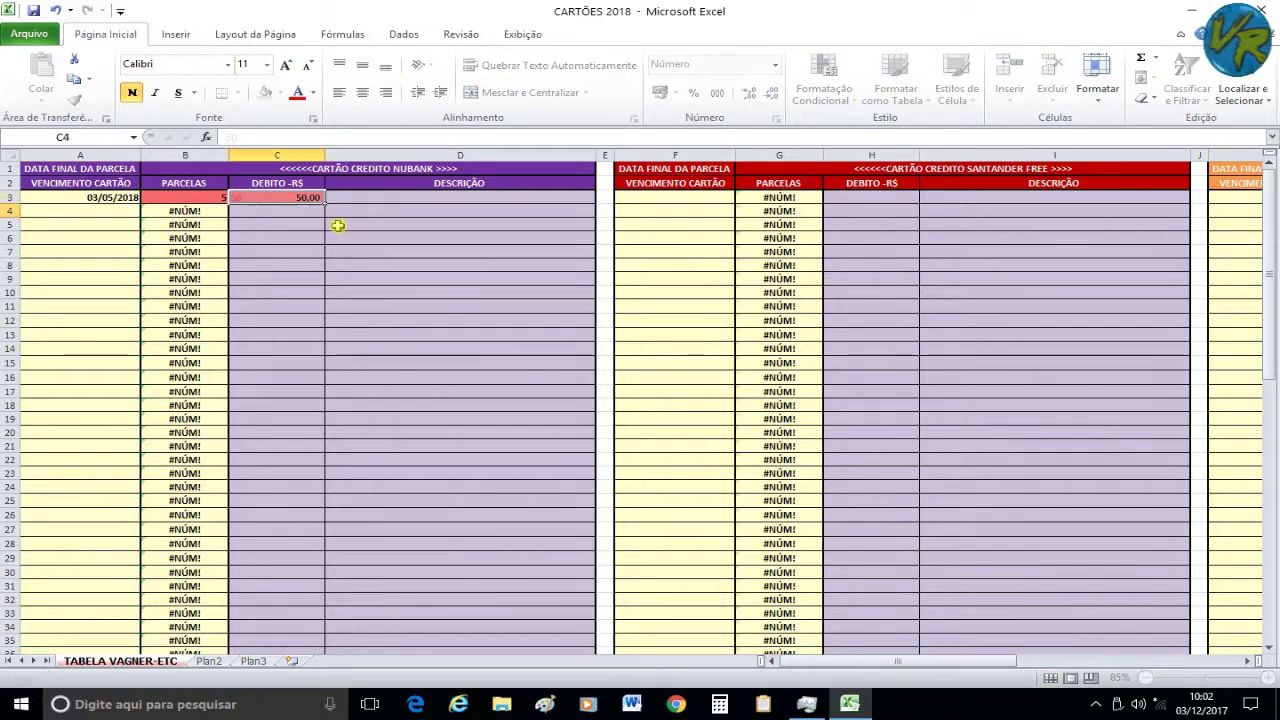
Describe the first Nubank purchase in D3 as 'MERCADO DIA 16/12/2017'
{"action": "left_click", "coordinate": [355, 198]}
{"action": "type", "text": "MERCADO DIA 16/12/2017"}
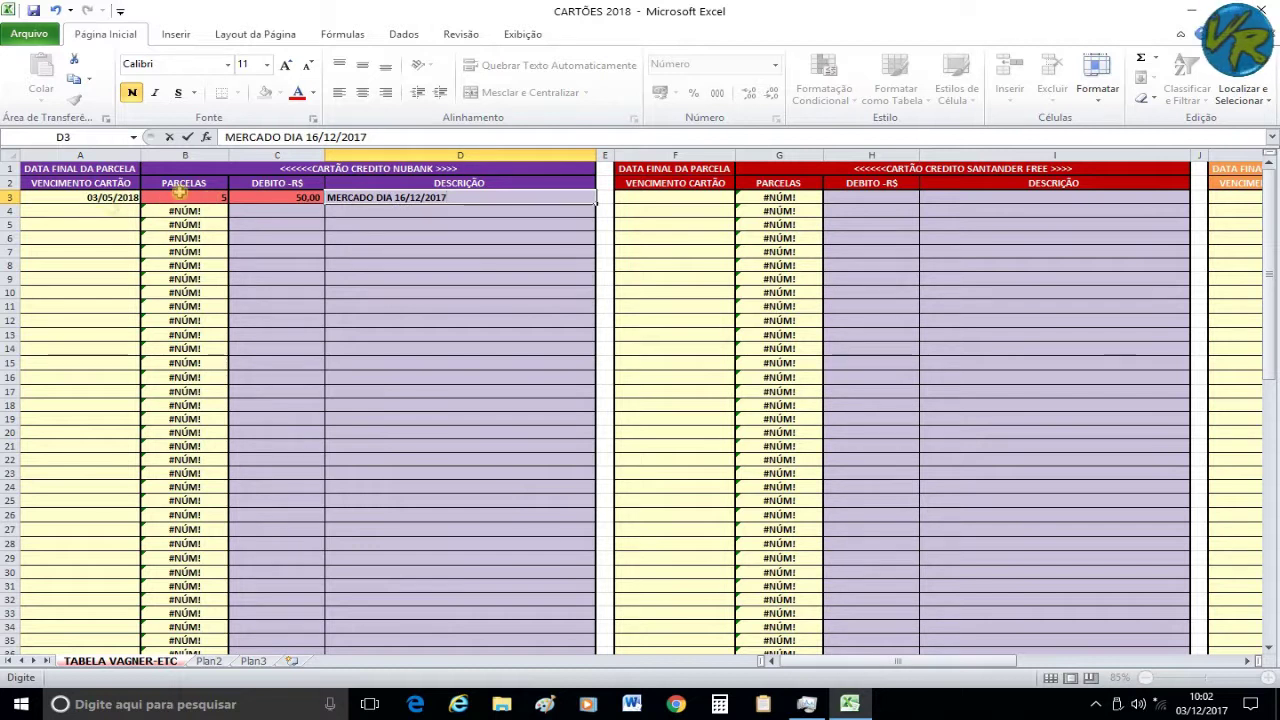
{"action": "left_click", "coordinate": [81, 207]}
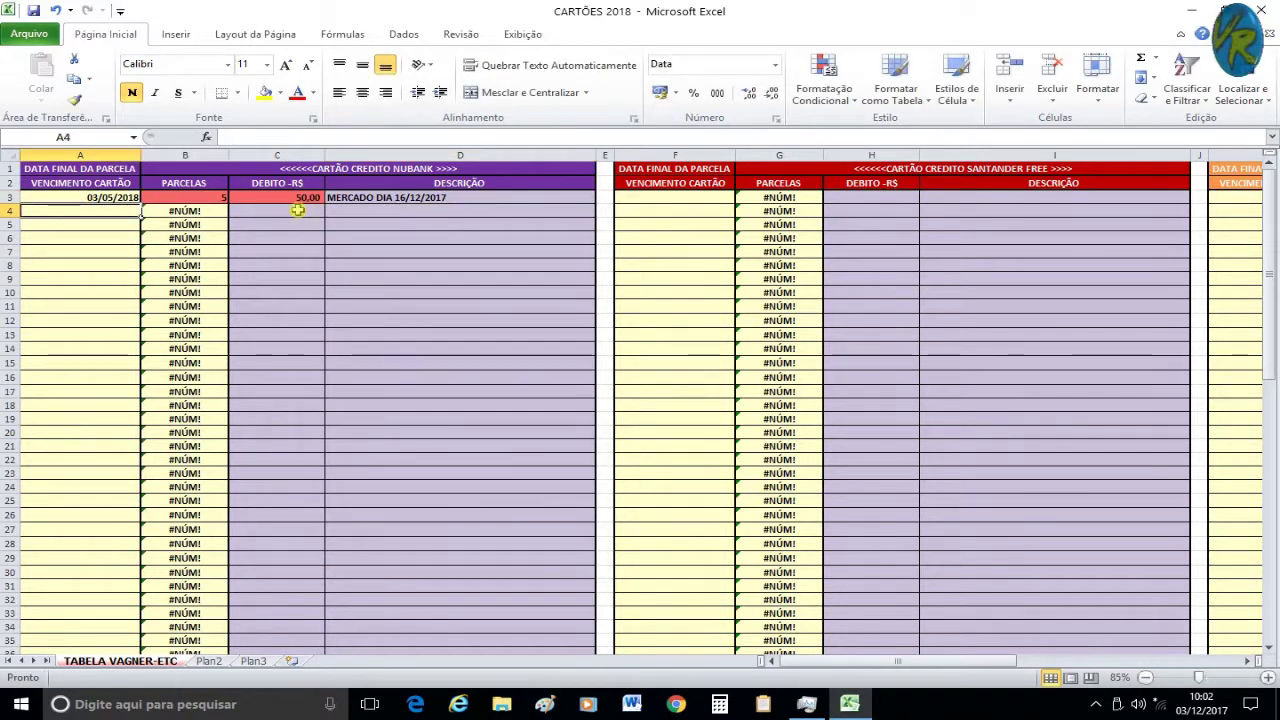
Add a 90.00 debit in C4 with the description GASOLINA in D4
{"action": "double_click", "coordinate": [298, 210]}
{"action": "type", "text": "90"}
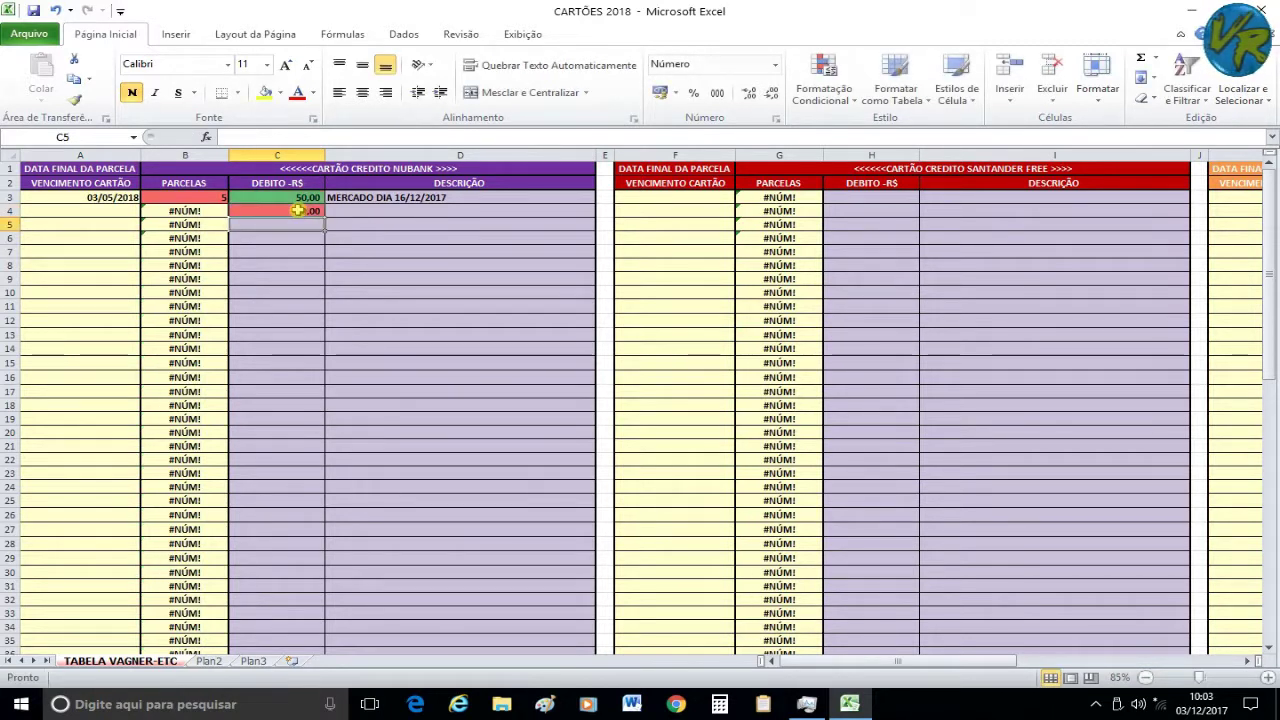
{"action": "left_click", "coordinate": [336, 207]}
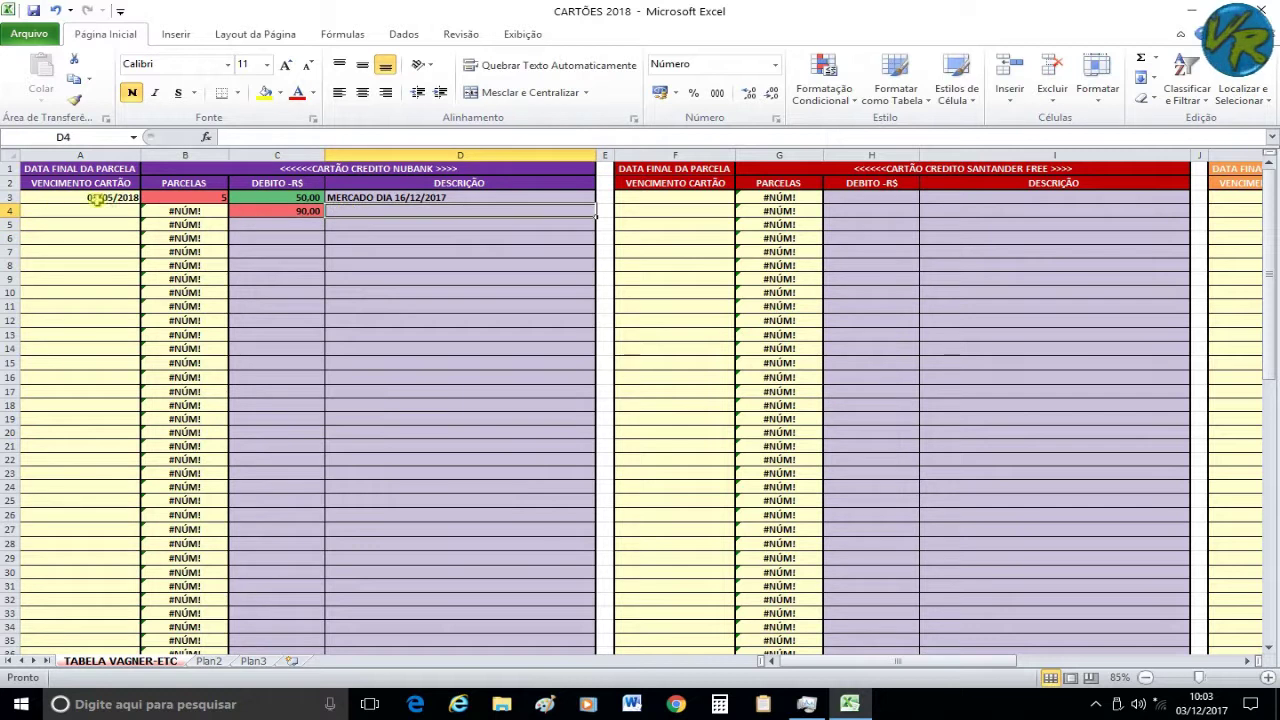
{"action": "double_click", "coordinate": [380, 214]}
{"action": "type", "text": "GASOLINA"}
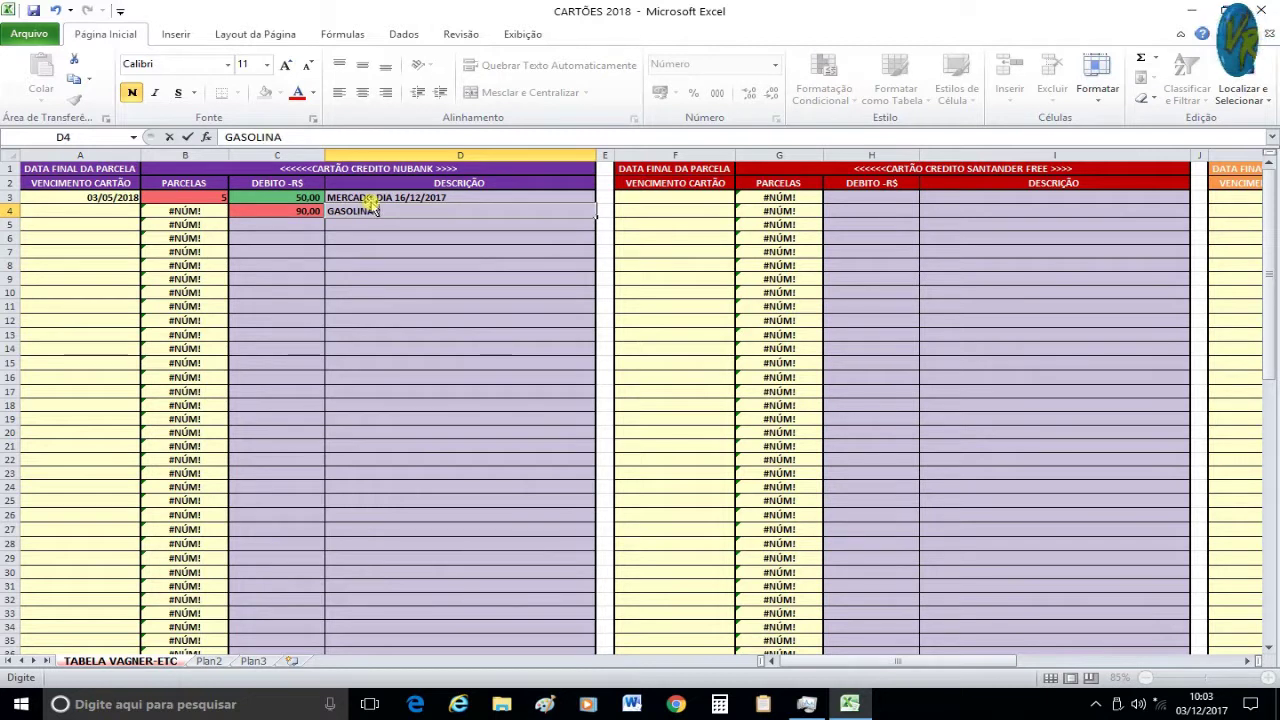
{"action": "left_click", "coordinate": [83, 222]}
{"action": "type", "text": "15/1/2018"}
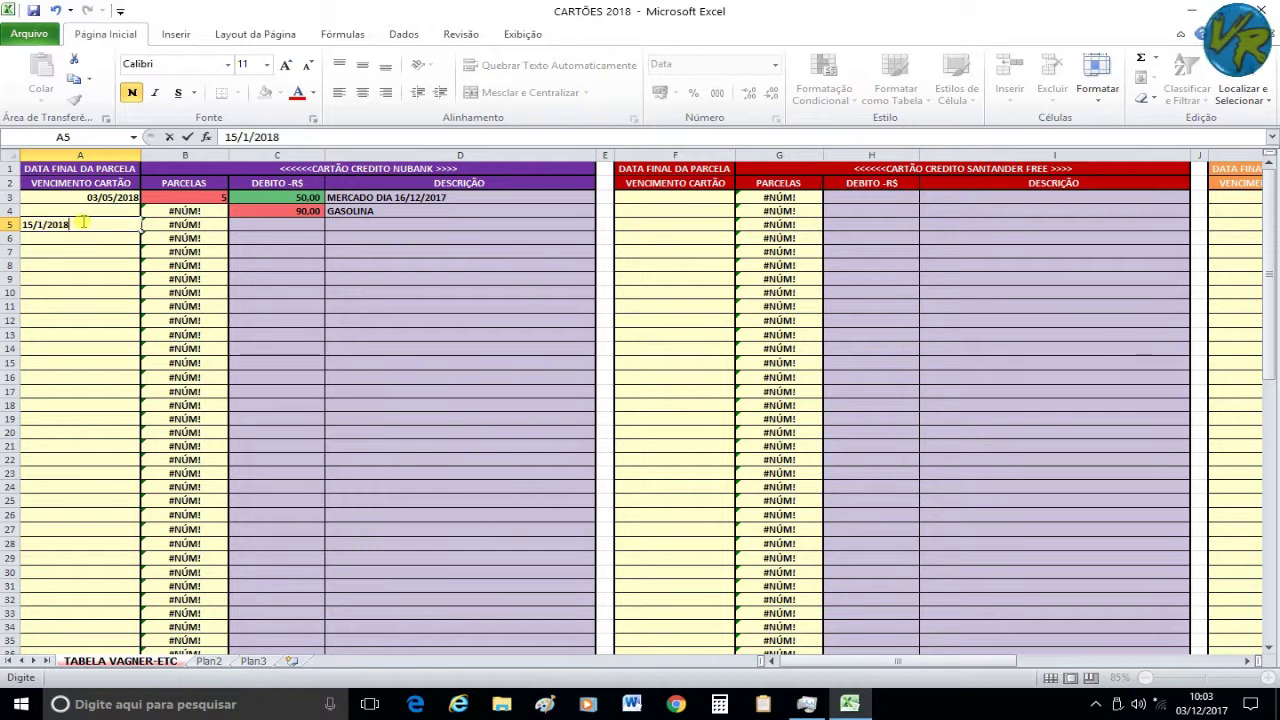
Fill row 5 with due date 15/01/2018, a 120.00 debit and LOJA ONLINE, then enter -50 in C7
{"action": "key", "text": "Return"}
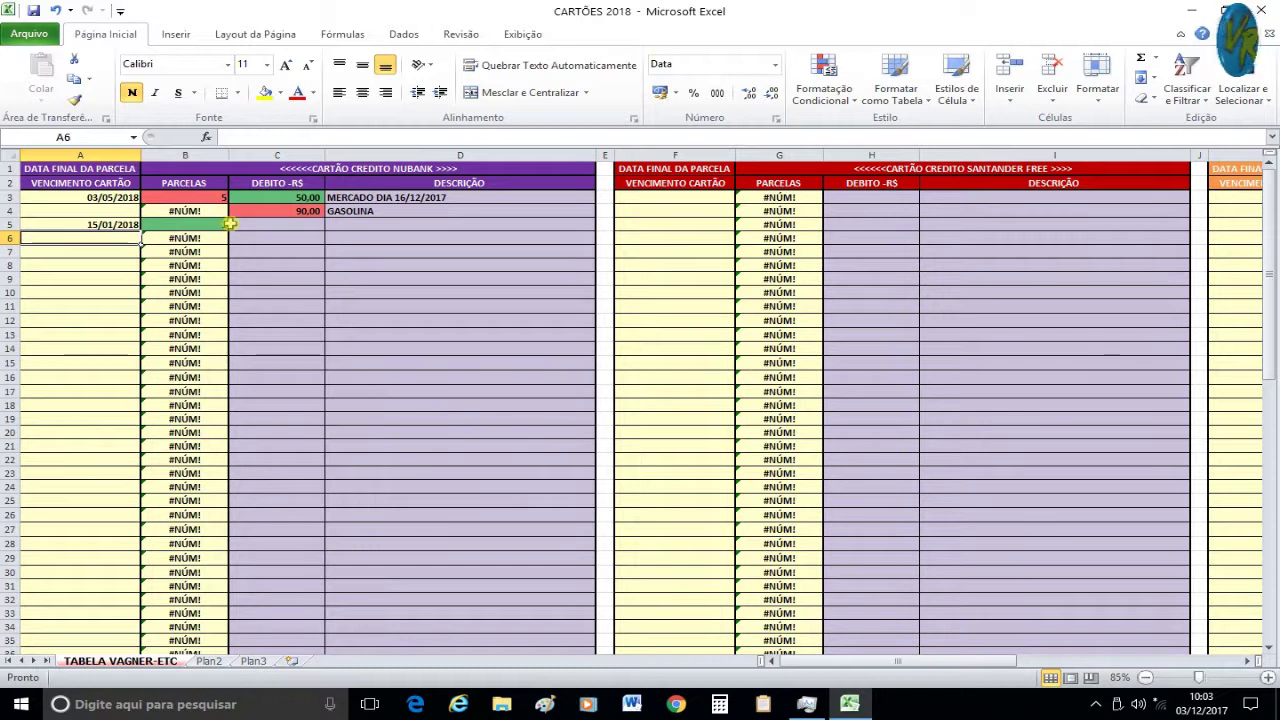
{"action": "double_click", "coordinate": [288, 224]}
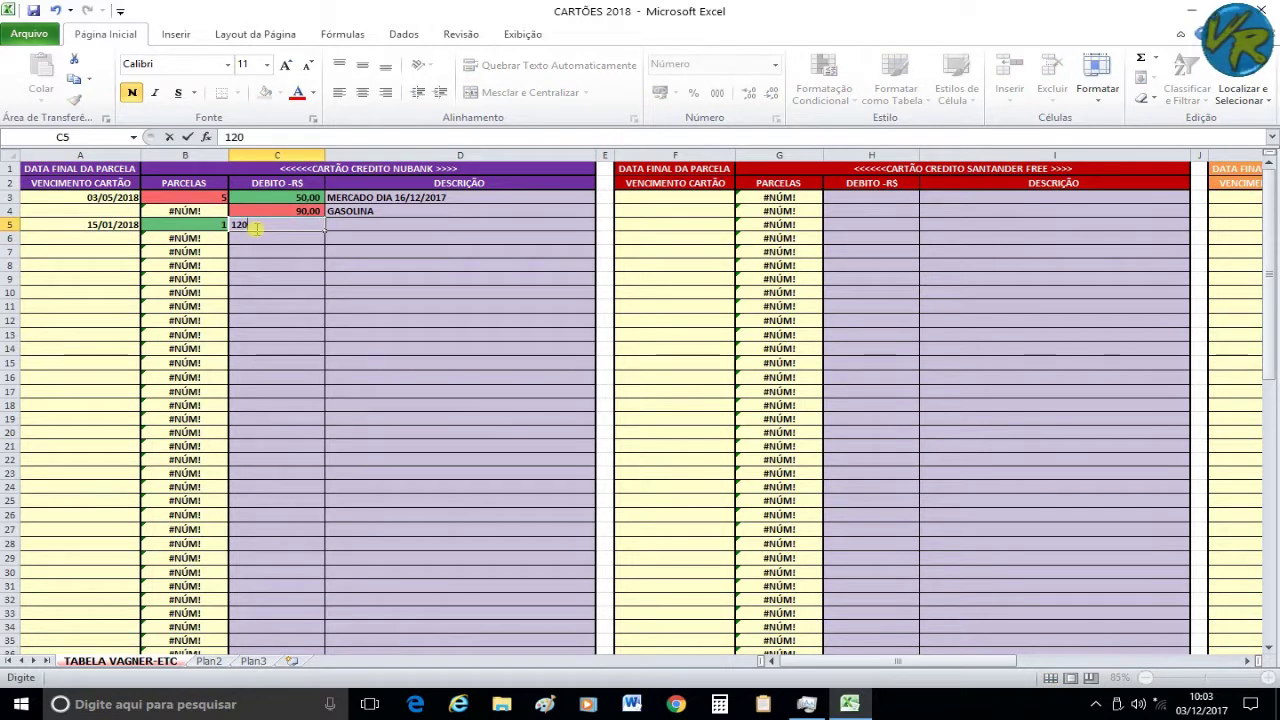
{"action": "key", "text": "Return"}
{"action": "double_click", "coordinate": [366, 224]}
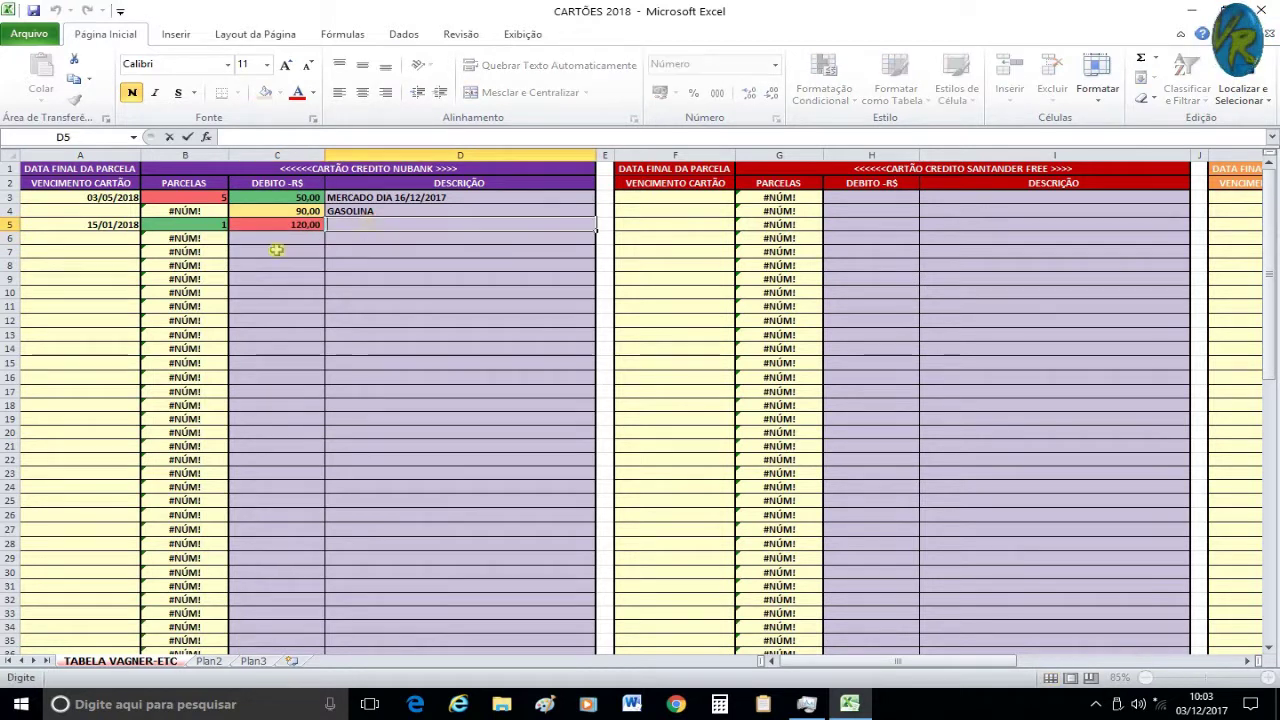
{"action": "type", "text": "LOJA ONLINE"}
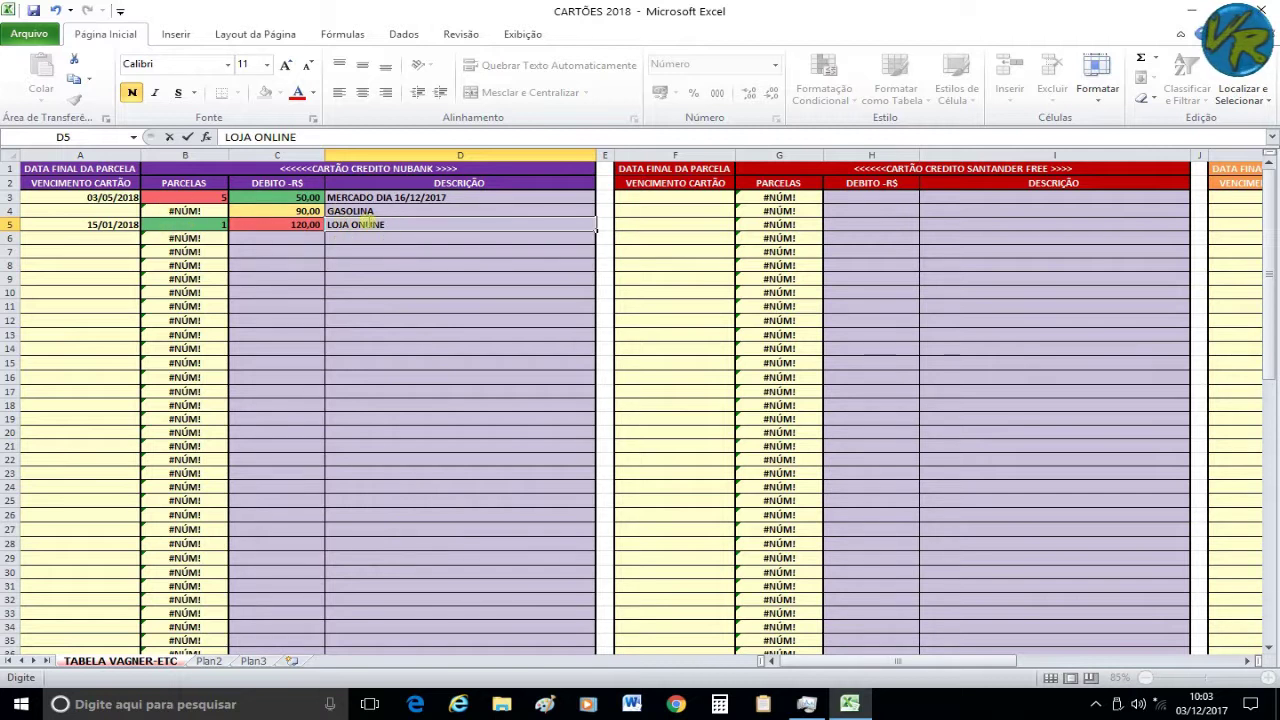
{"action": "left_click", "coordinate": [306, 252]}
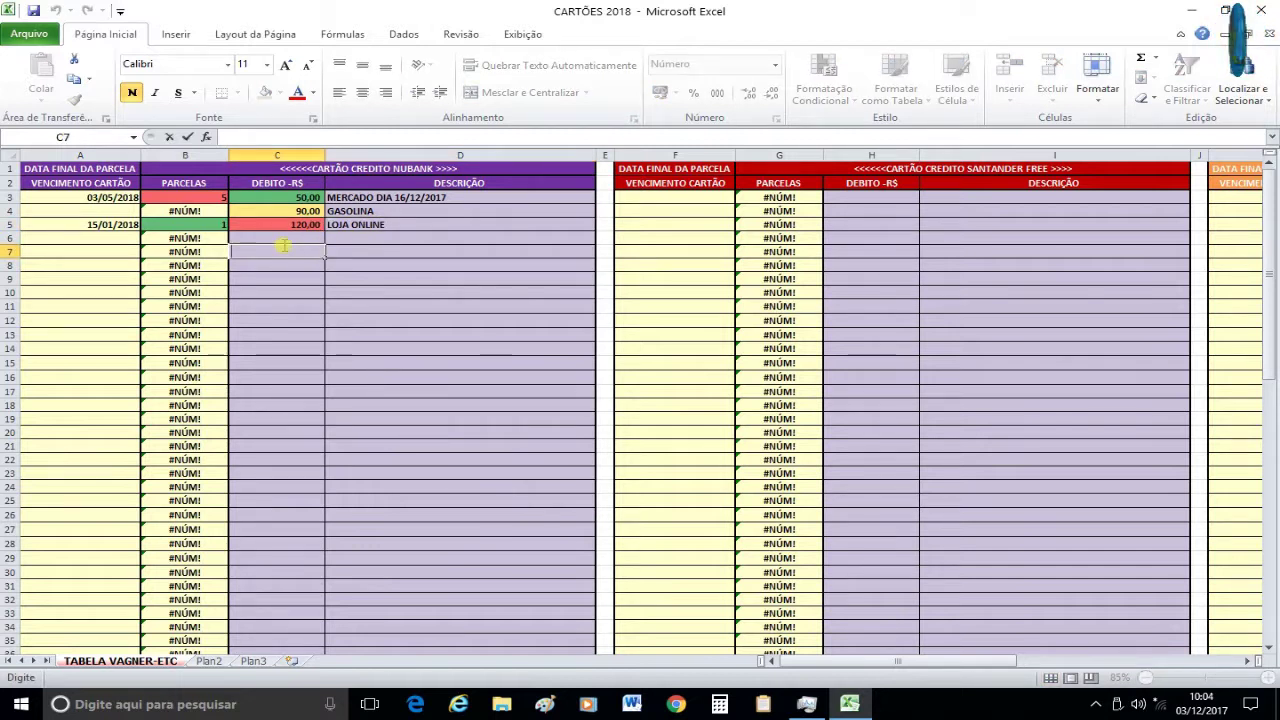
{"action": "type", "text": "-50"}
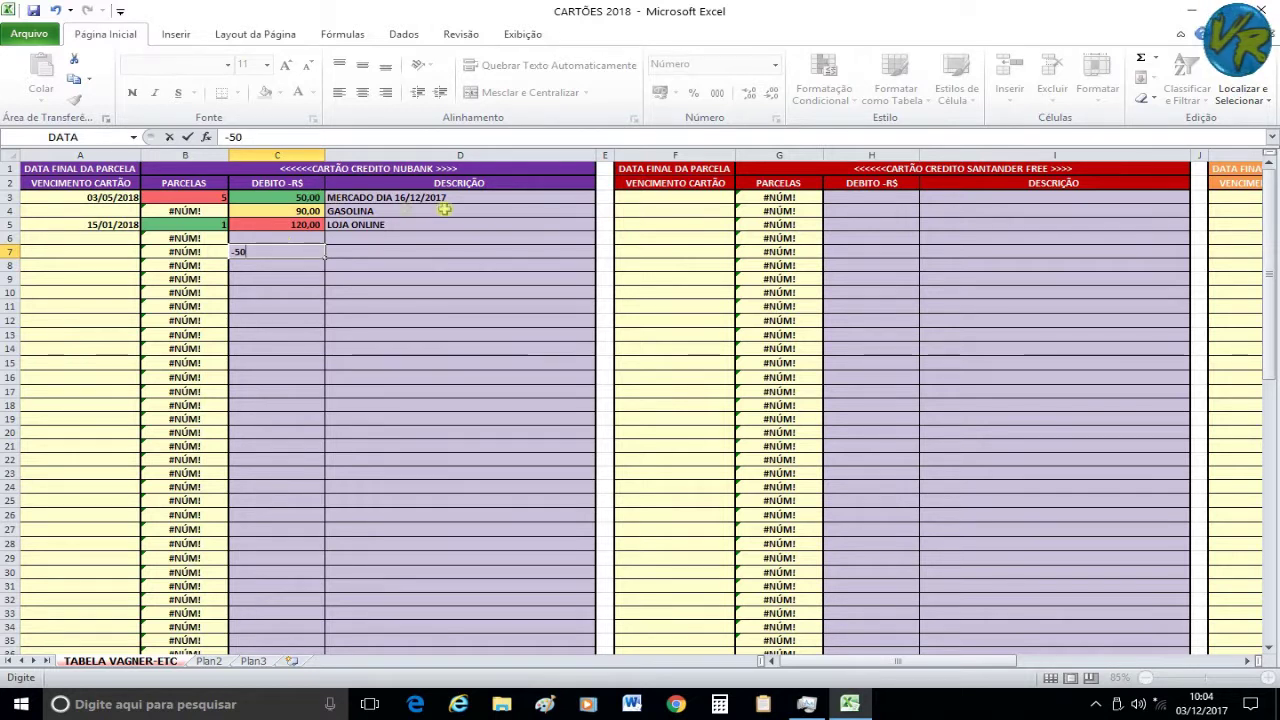
{"action": "key", "text": "Return"}
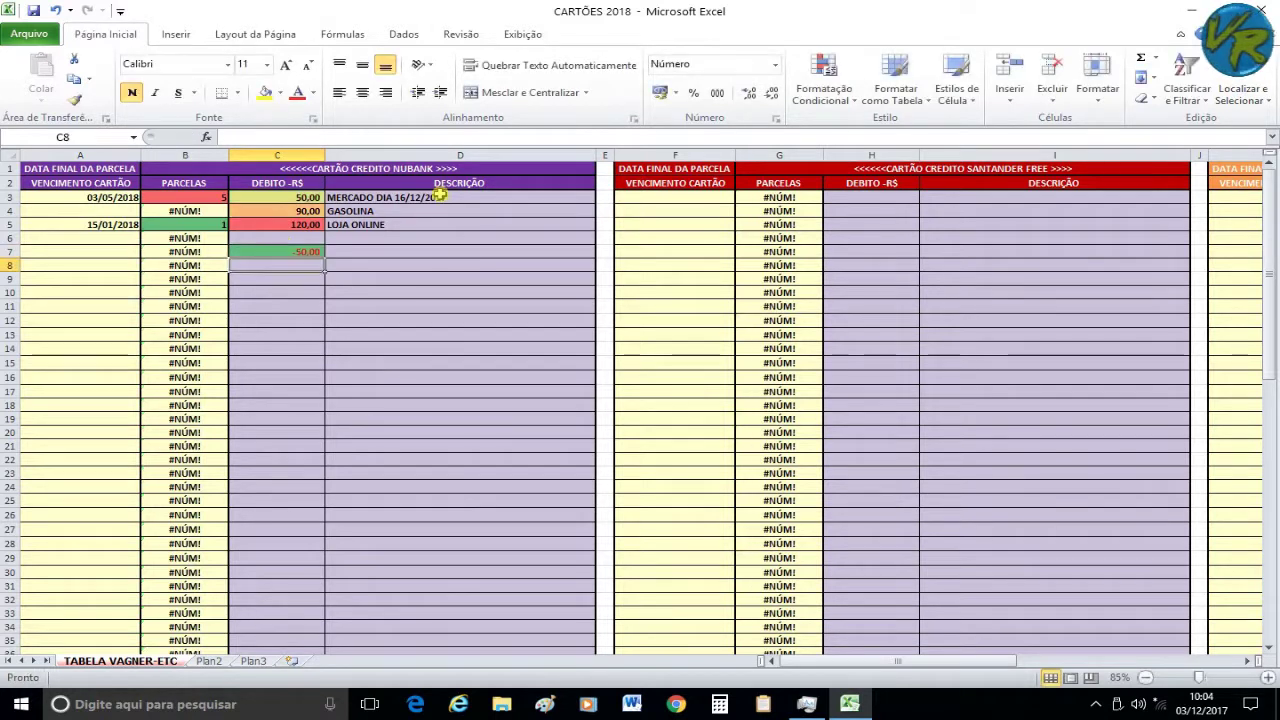
{"action": "scroll", "coordinate": [486, 394], "scroll_direction": "down", "scroll_amount": 5}
{"action": "scroll", "coordinate": [552, 466], "scroll_direction": "down", "scroll_amount": 4}
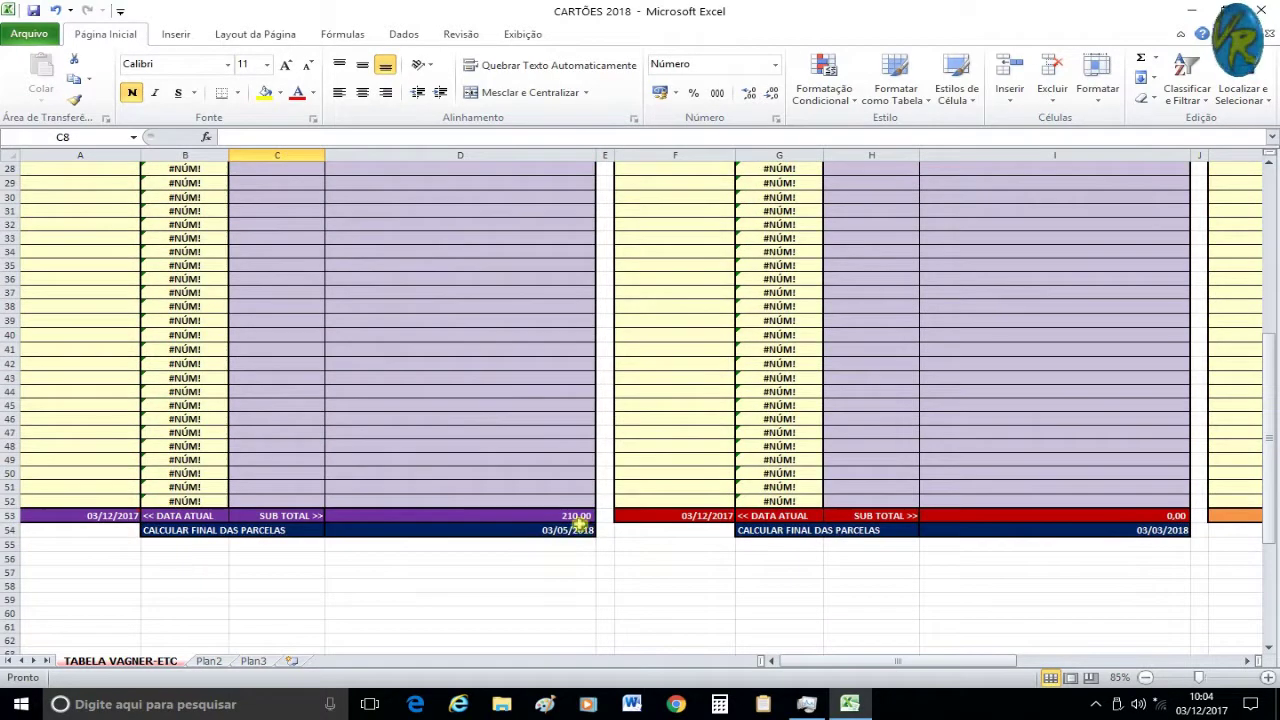
{"action": "scroll", "coordinate": [369, 496], "scroll_direction": "up", "scroll_amount": 3}
{"action": "scroll", "coordinate": [369, 496], "scroll_direction": "up", "scroll_amount": 9}
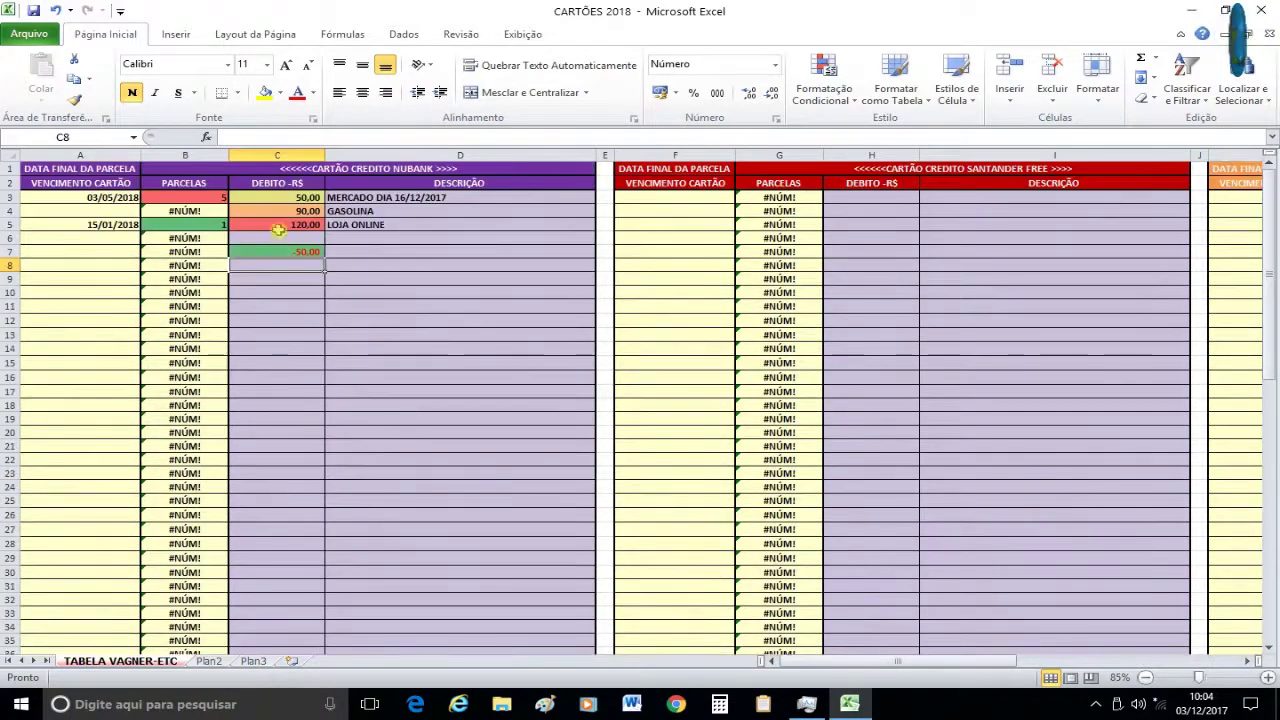
{"action": "double_click", "coordinate": [273, 251]}
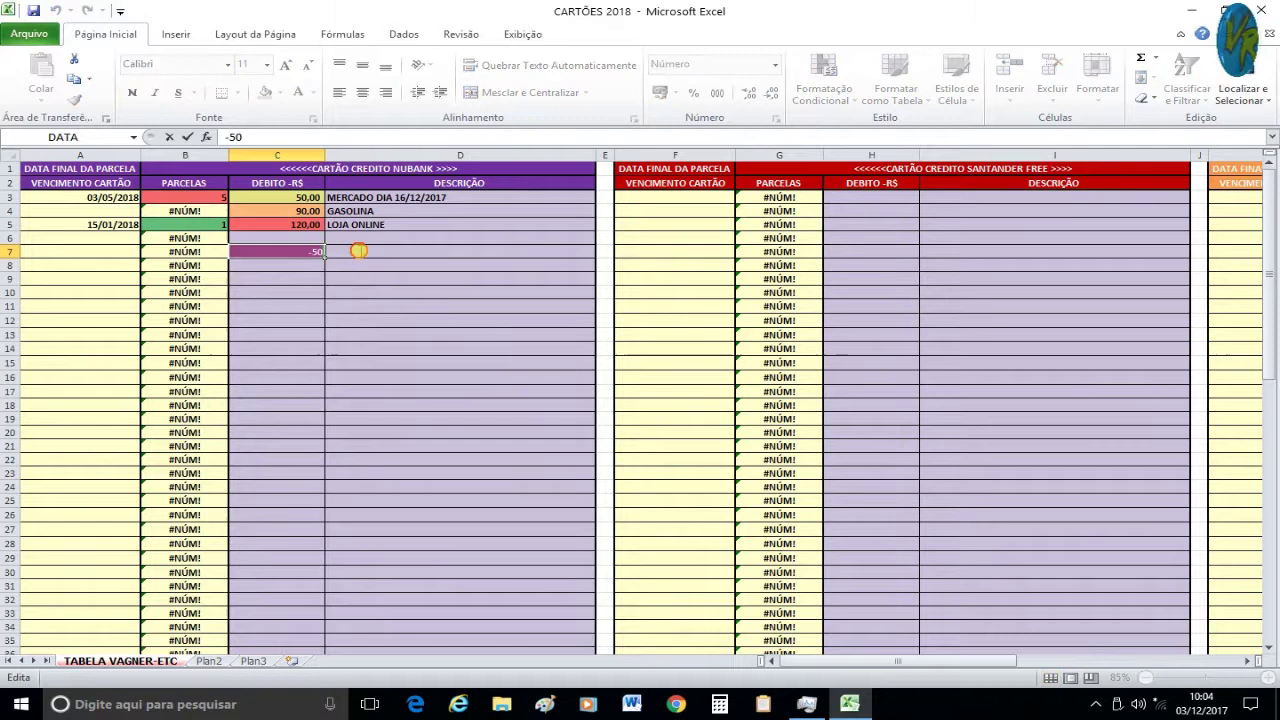
{"action": "key", "text": "Escape"}
{"action": "key", "text": "Delete"}
{"action": "key", "text": "Return"}
{"action": "scroll", "coordinate": [386, 300], "scroll_direction": "down", "scroll_amount": 10}
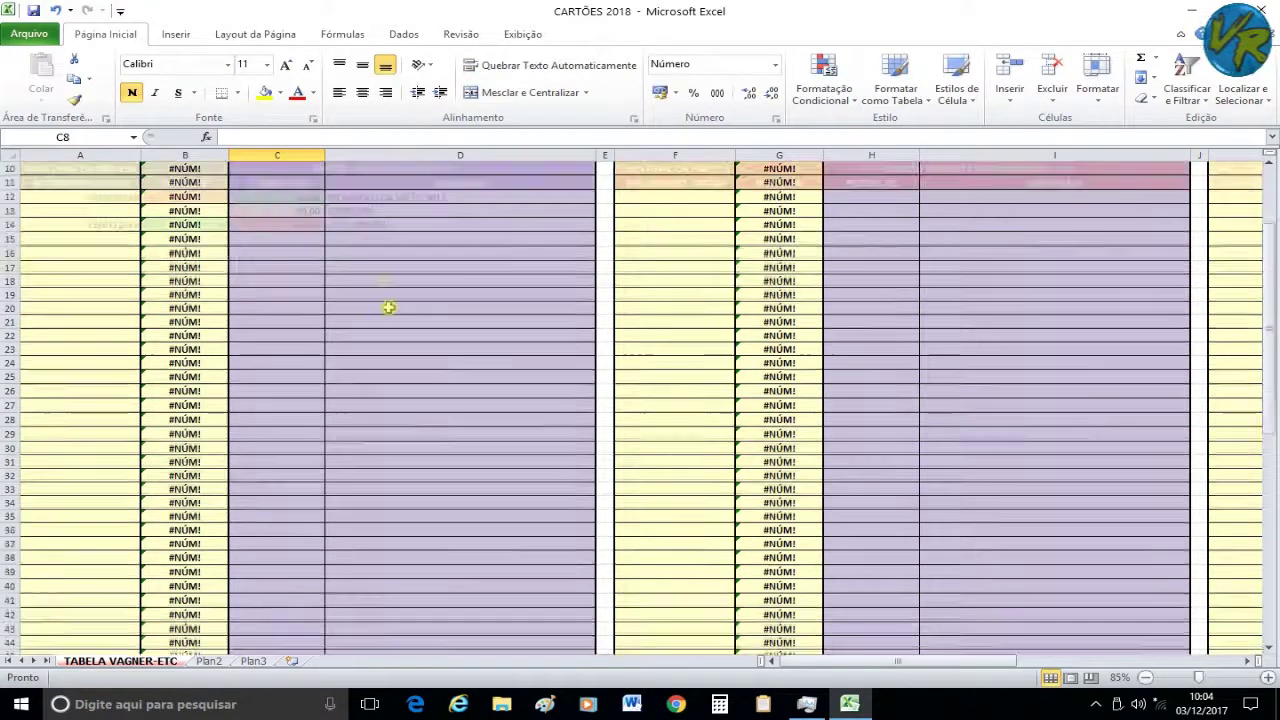
{"action": "scroll", "coordinate": [414, 391], "scroll_direction": "up", "scroll_amount": 10}
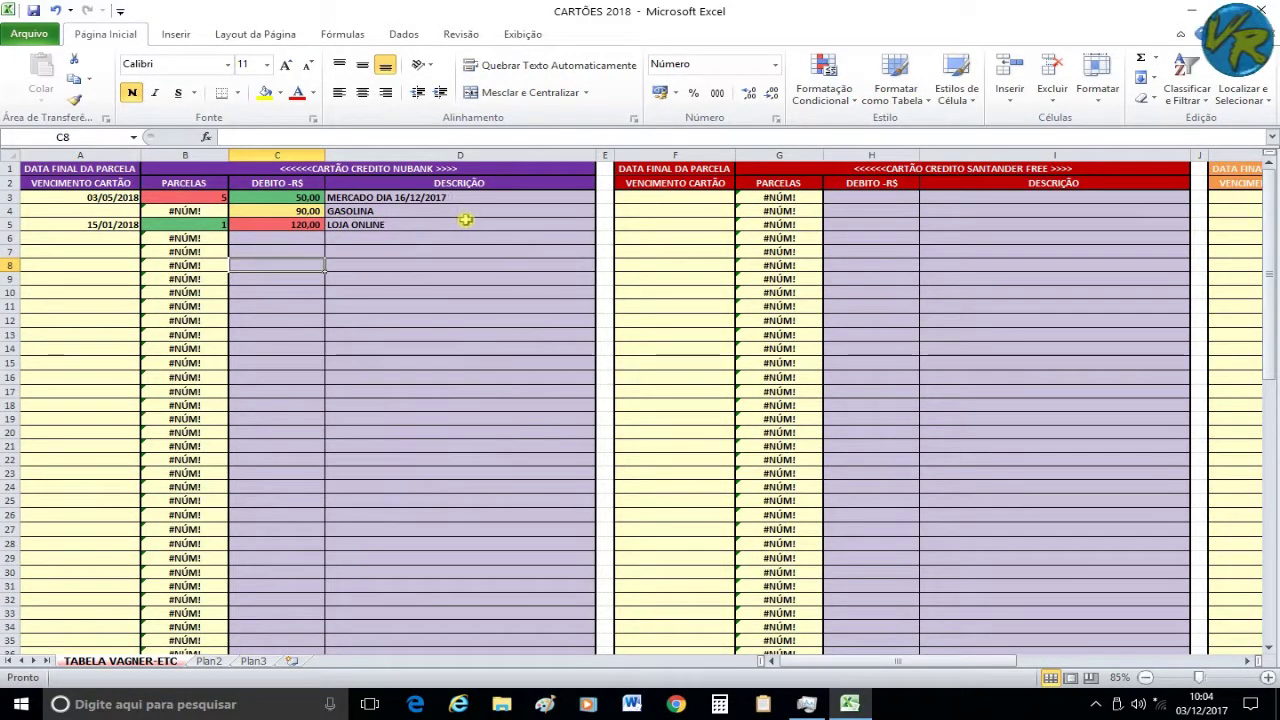
Delete the debit and description cells of Nubank rows 5, 4 and 3
{"action": "left_click_drag", "start_coordinate": [470, 224], "coordinate": [292, 224]}
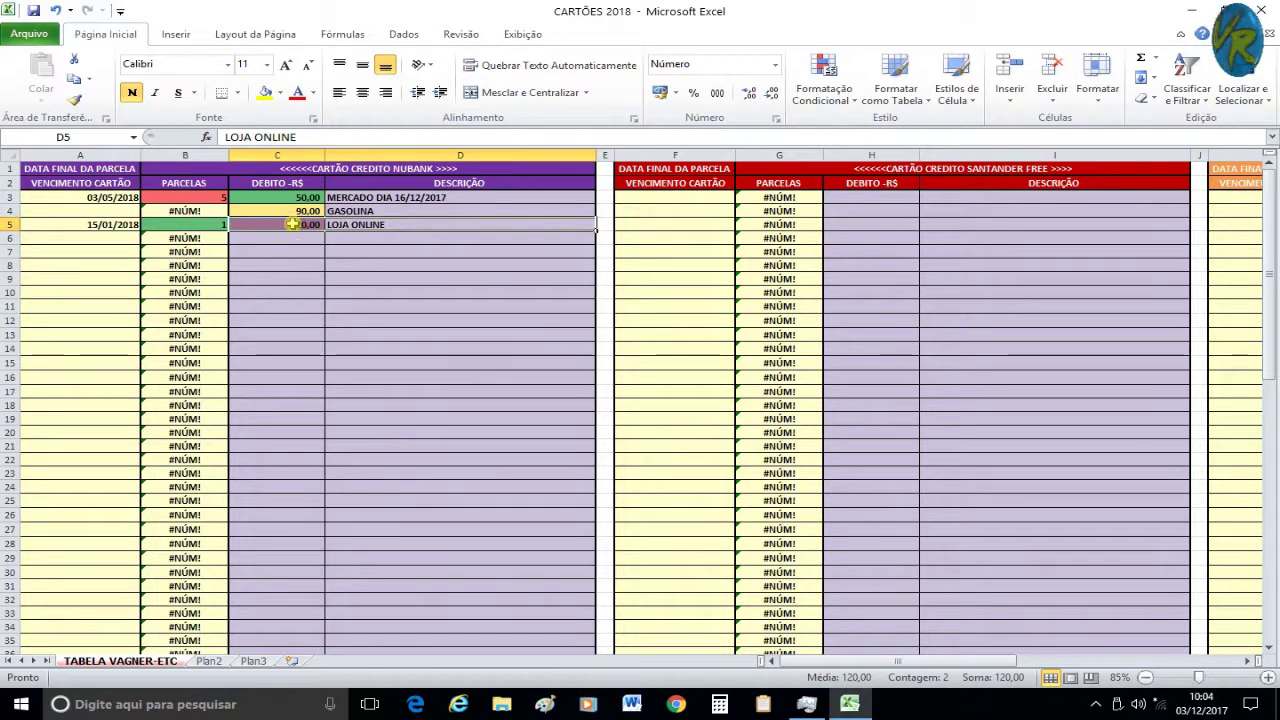
{"action": "key", "text": "Delete"}
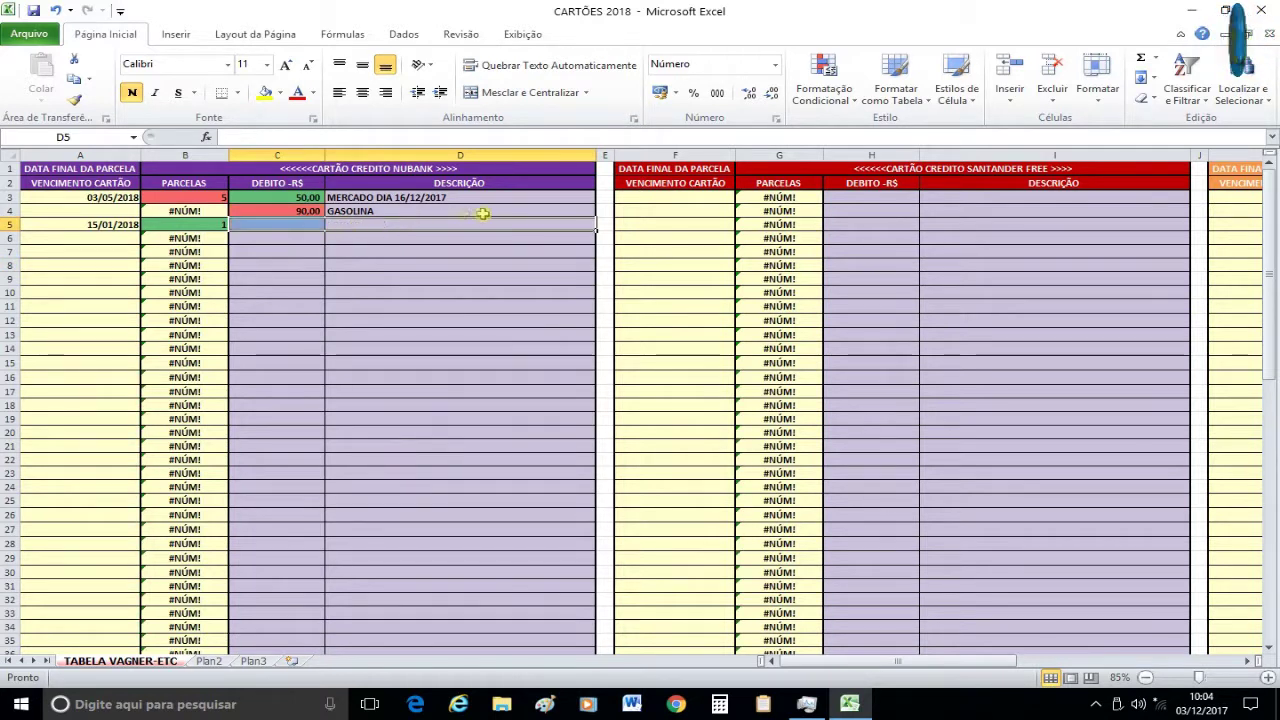
{"action": "left_click_drag", "start_coordinate": [517, 210], "coordinate": [285, 210]}
{"action": "key", "text": "Delete"}
{"action": "left_click_drag", "start_coordinate": [470, 197], "coordinate": [285, 197]}
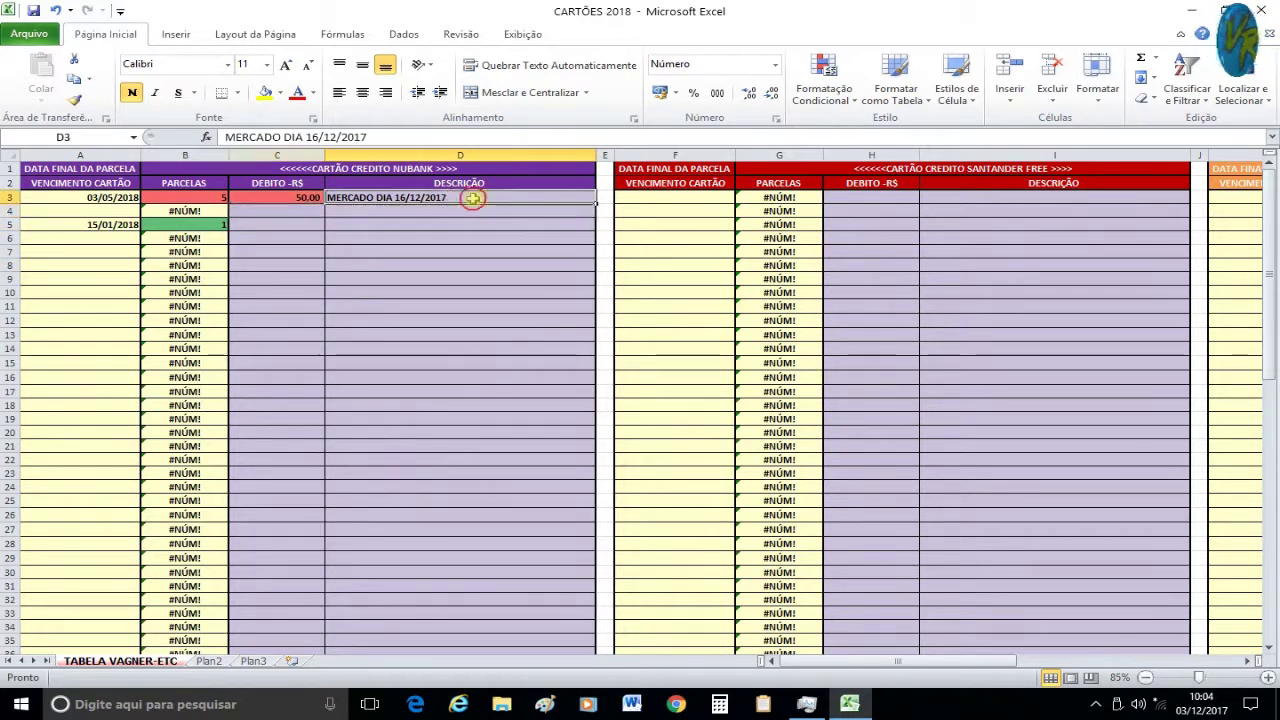
{"action": "key", "text": "Delete"}
Delete the due dates in A3 and A5 and check the 0,00 subtotal
{"action": "left_click", "coordinate": [86, 197]}
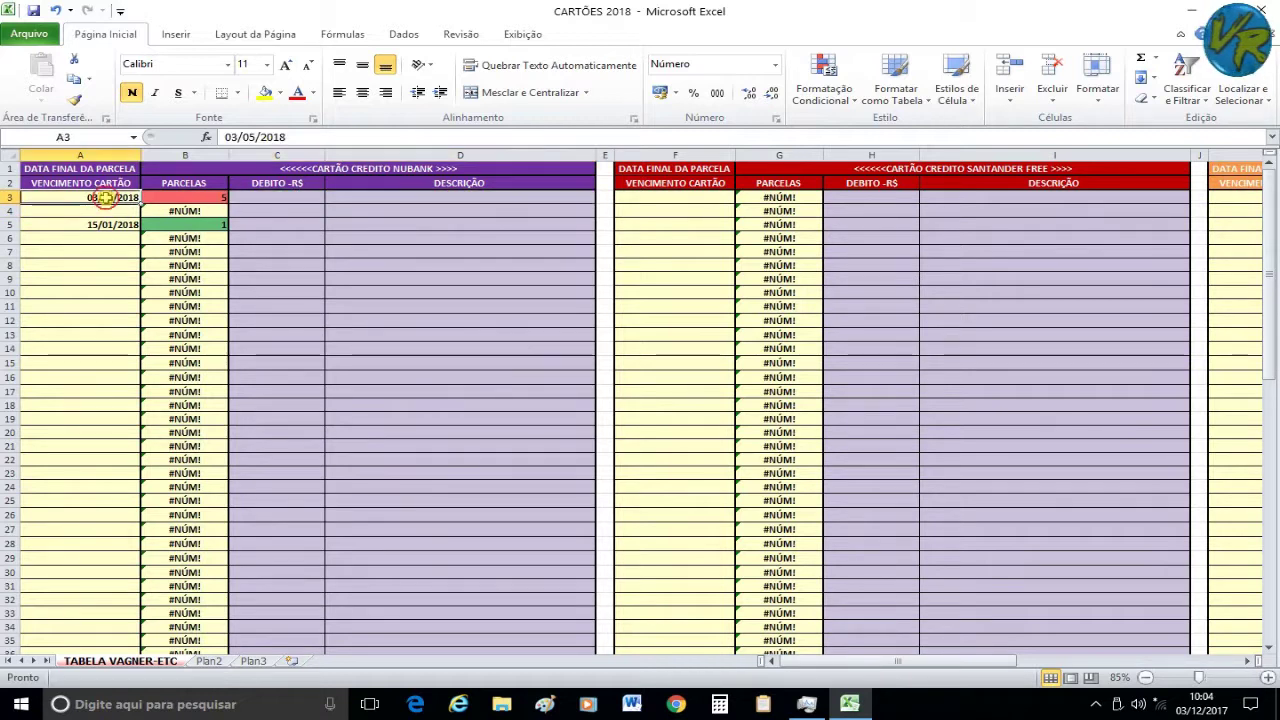
{"action": "key", "text": "Delete"}
{"action": "left_click", "coordinate": [116, 224]}
{"action": "key", "text": "Delete"}
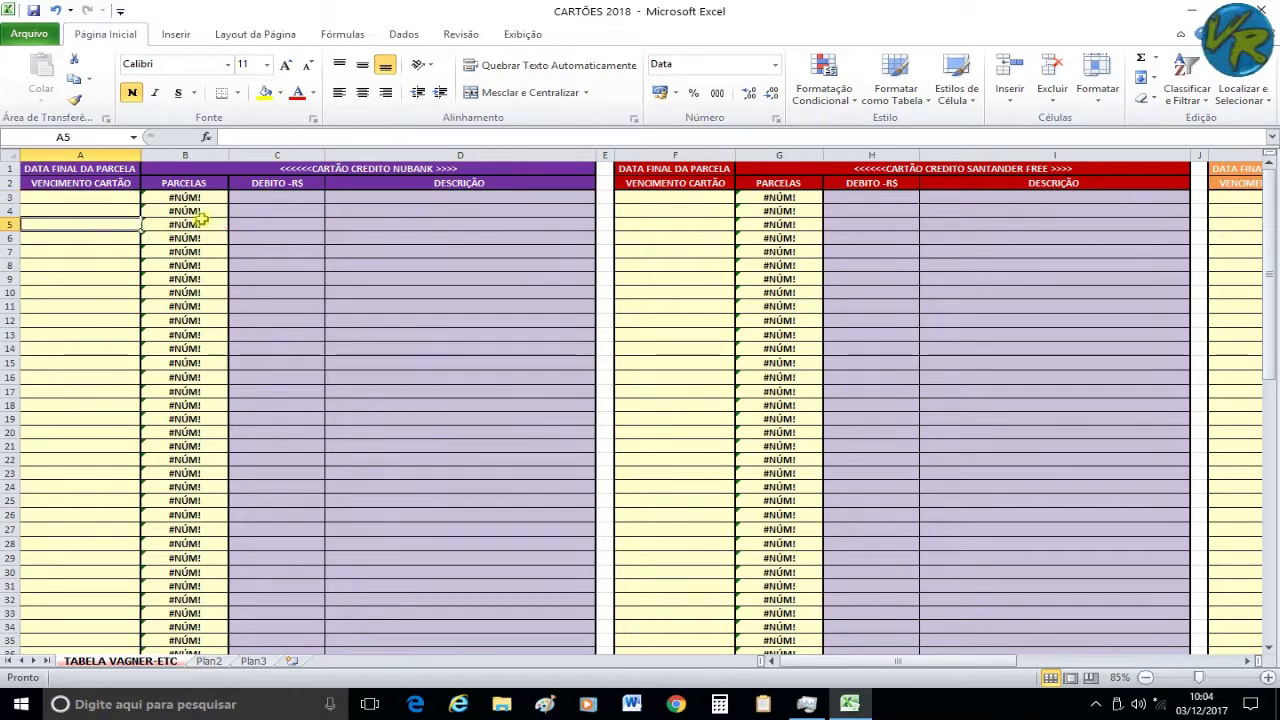
{"action": "scroll", "coordinate": [177, 300], "scroll_direction": "down", "scroll_amount": 5}
{"action": "scroll", "coordinate": [177, 375], "scroll_direction": "down", "scroll_amount": 5}
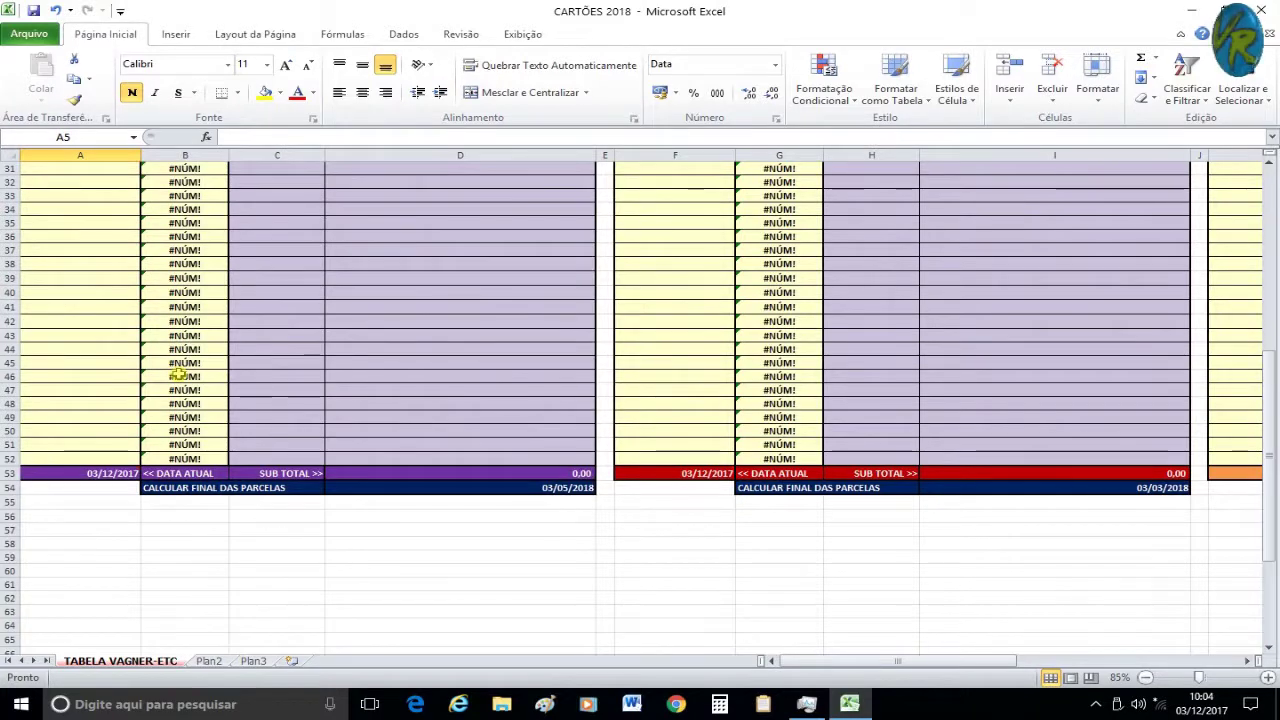
{"action": "scroll", "coordinate": [177, 375], "scroll_direction": "down", "scroll_amount": 2}
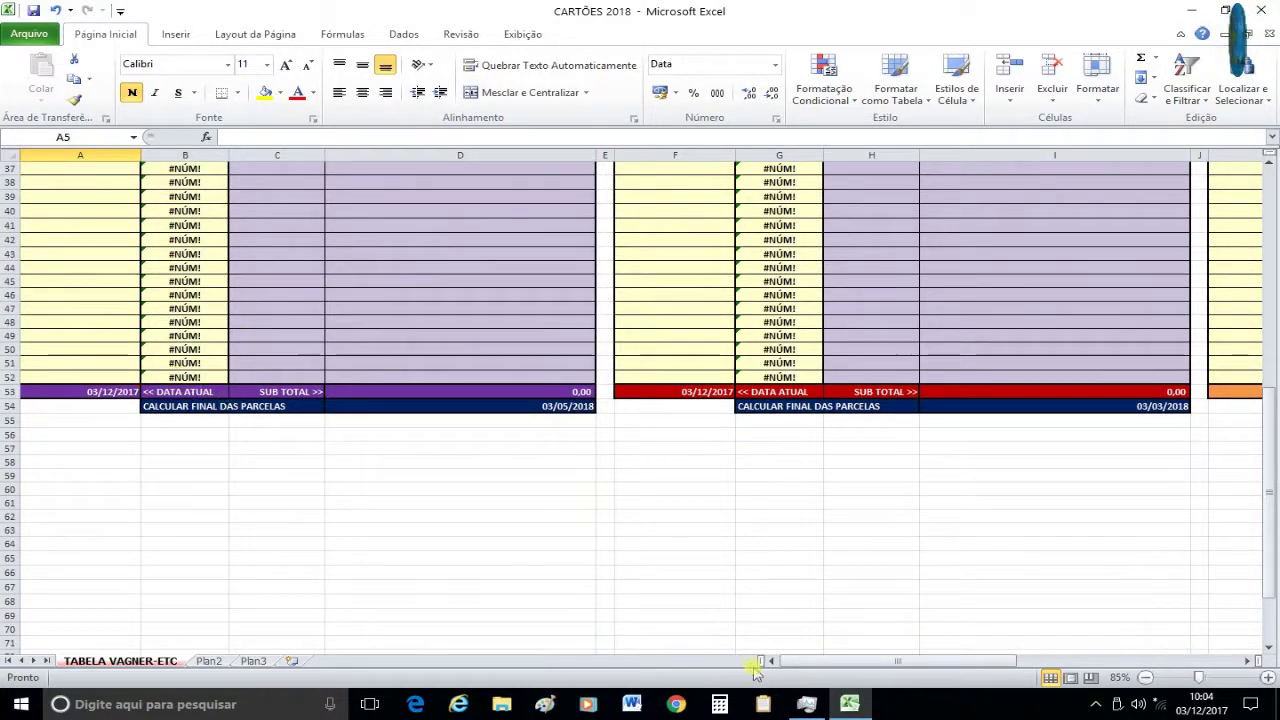
Scroll right to columns O–AD and browse the May–December GASTO FIXO tables showing Nubank at 0,00
{"action": "left_click_drag", "start_coordinate": [806, 660], "coordinate": [880, 661]}
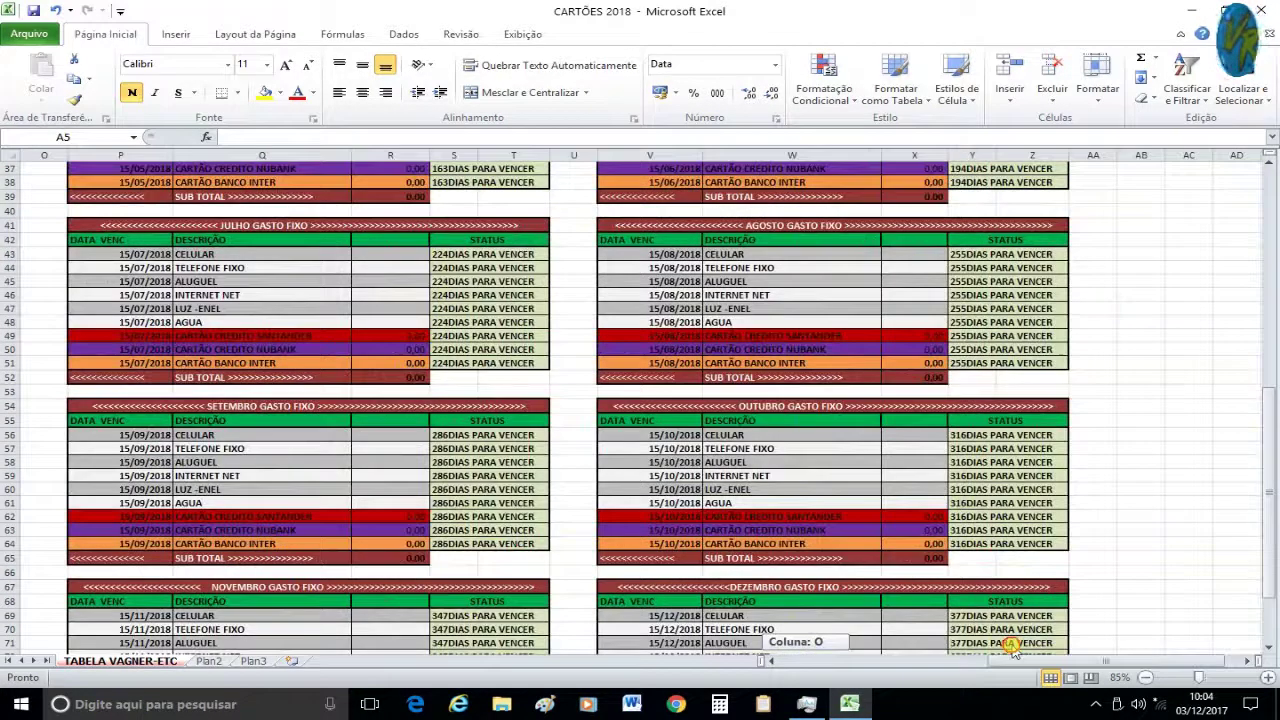
{"action": "left_click_drag", "start_coordinate": [985, 660], "coordinate": [1012, 660]}
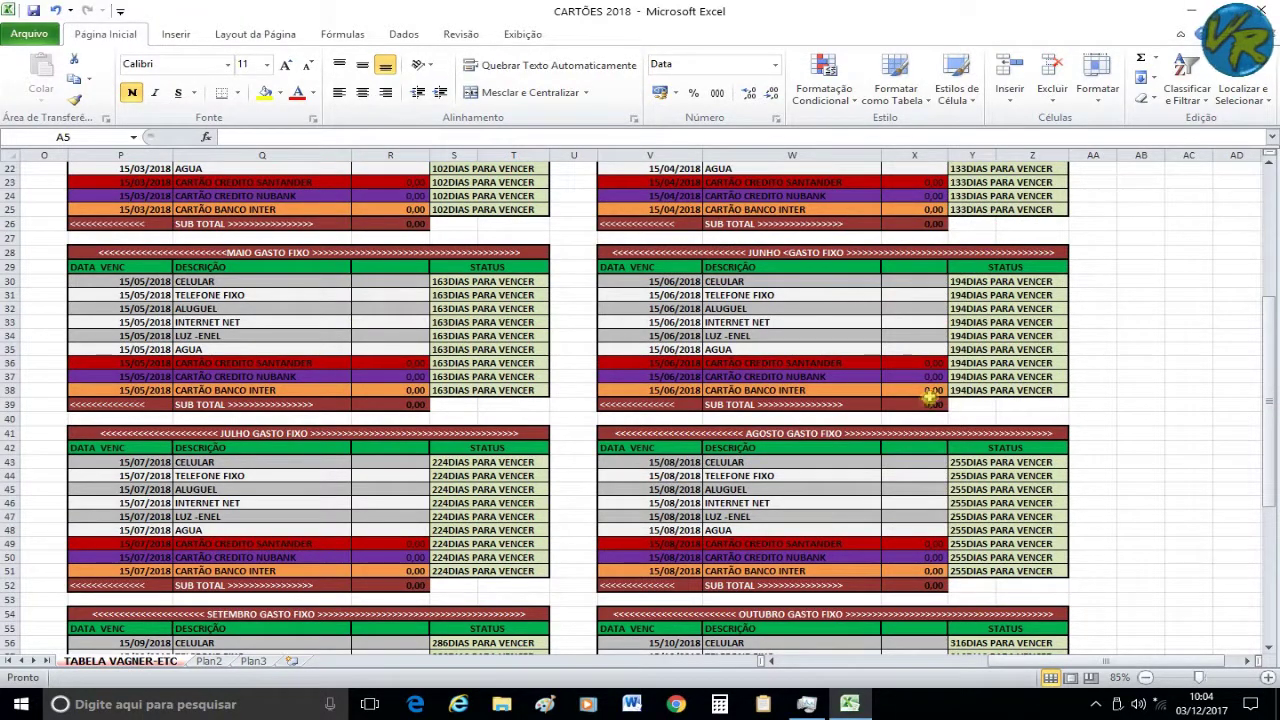
{"action": "scroll", "coordinate": [563, 391], "scroll_direction": "down", "scroll_amount": 2}
{"action": "scroll", "coordinate": [298, 316], "scroll_direction": "up", "scroll_amount": 4}
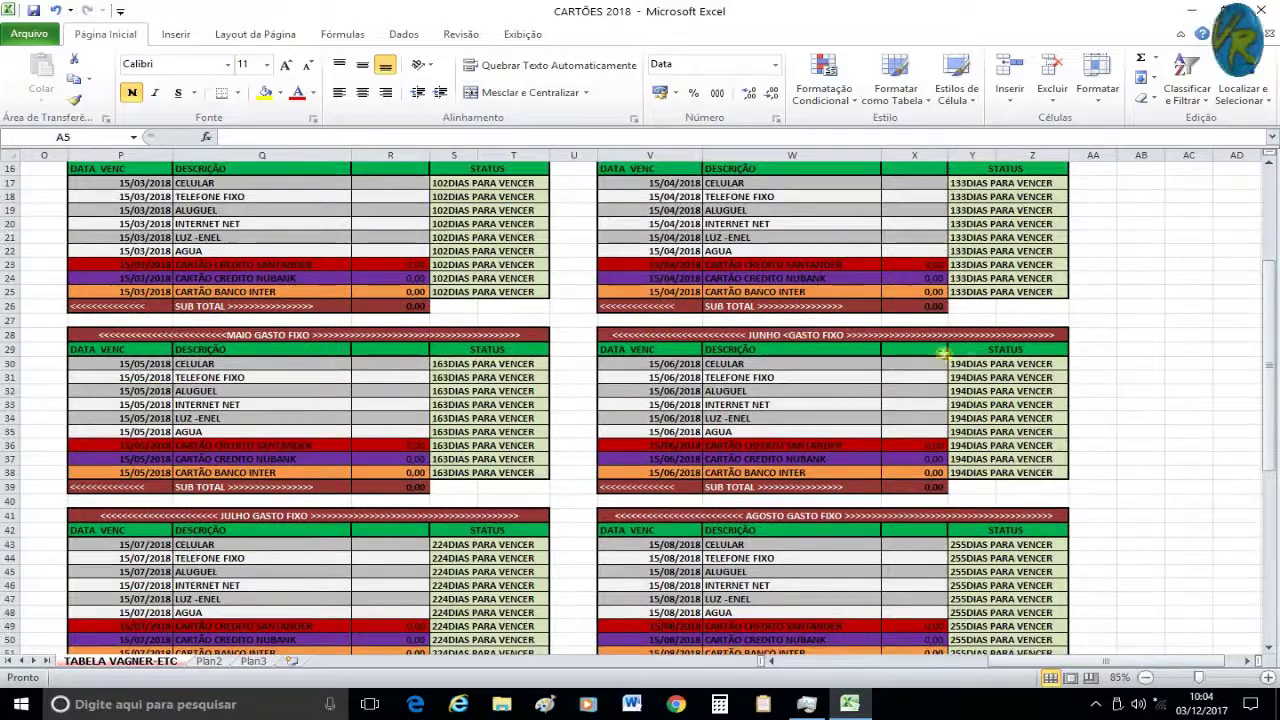
{"action": "scroll", "coordinate": [945, 355], "scroll_direction": "down", "scroll_amount": 7}
{"action": "scroll", "coordinate": [668, 571], "scroll_direction": "down", "scroll_amount": 6}
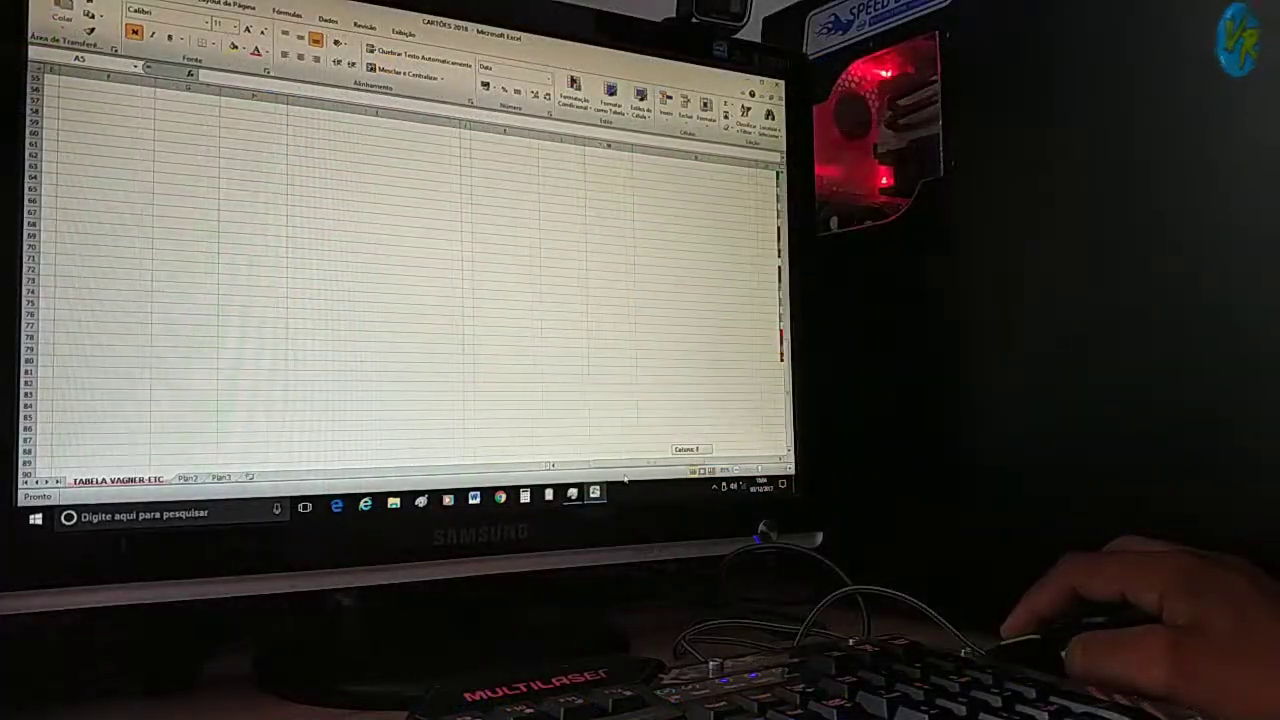
Scroll back over the empty card tables down to their SUB TOTAL rows
{"action": "scroll", "coordinate": [372, 312], "scroll_direction": "up", "scroll_amount": 10}
{"action": "scroll", "coordinate": [372, 310], "scroll_direction": "up", "scroll_amount": 8}
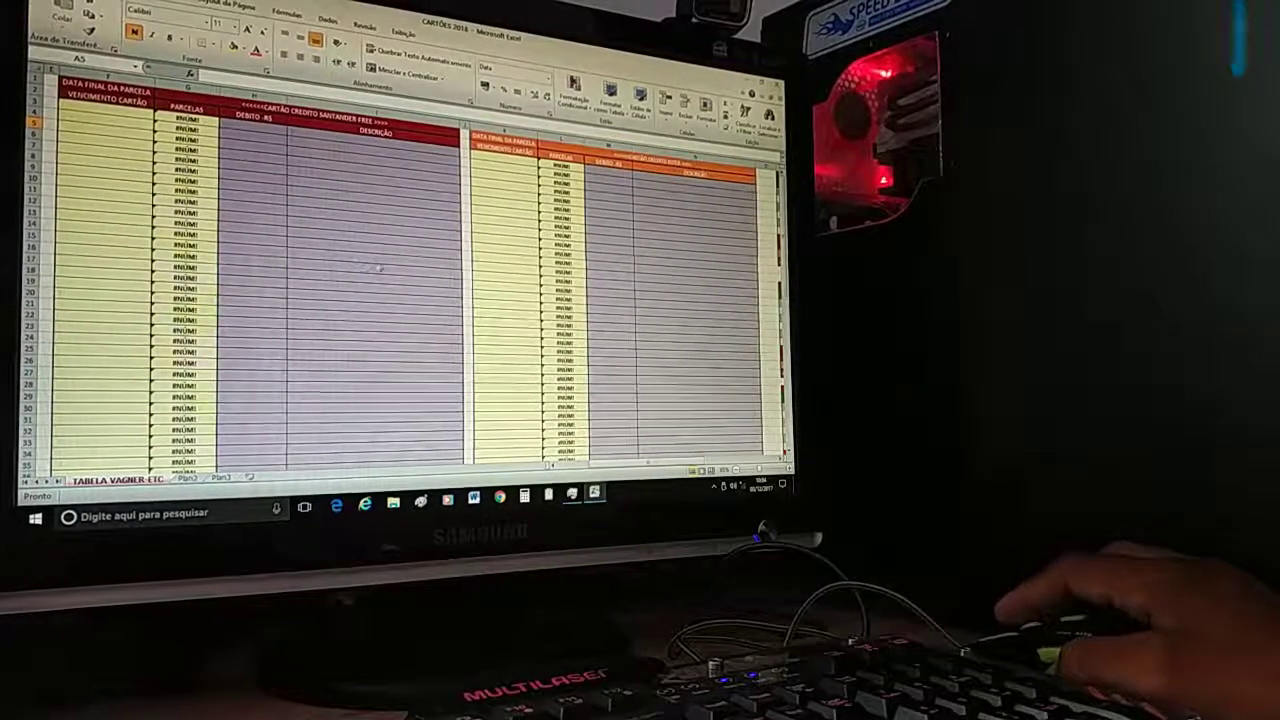
{"action": "scroll", "coordinate": [373, 267], "scroll_direction": "down", "scroll_amount": 12}
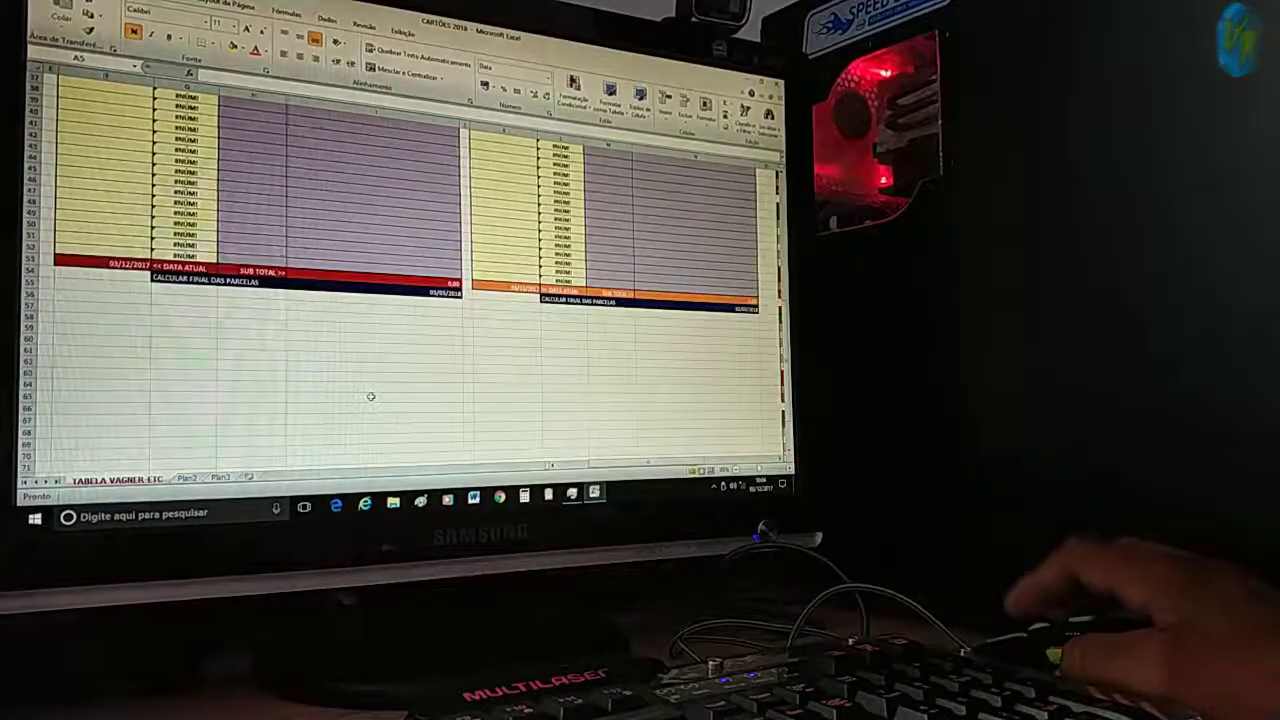